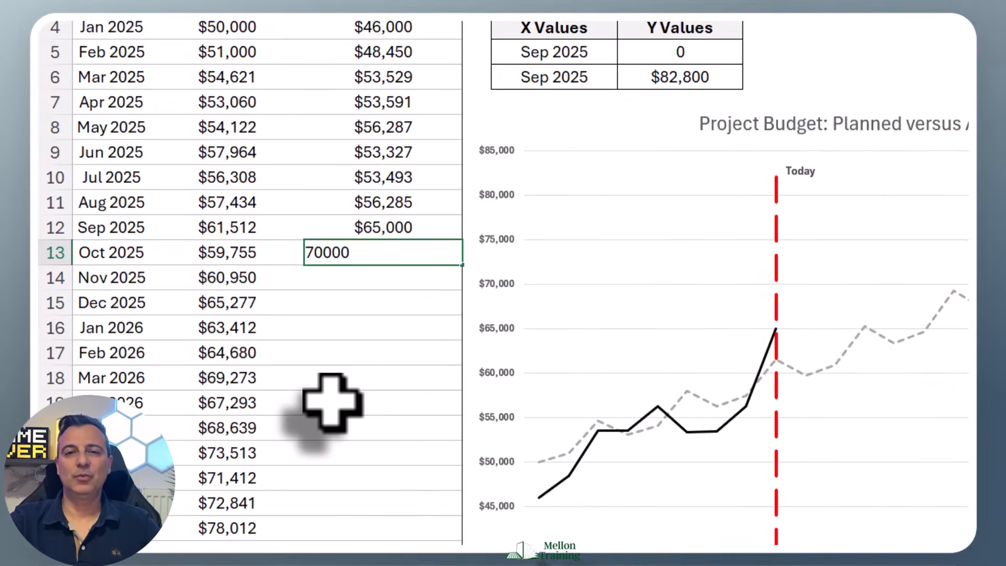
Step: Enter actual spending of 70000 for Oct 2025, 75000 for Nov 2025, 80000 for Dec 2025 and 90000 for Jan 2026
{"action": "key", "text": "Return"}
{"action": "type", "text": "75000"}
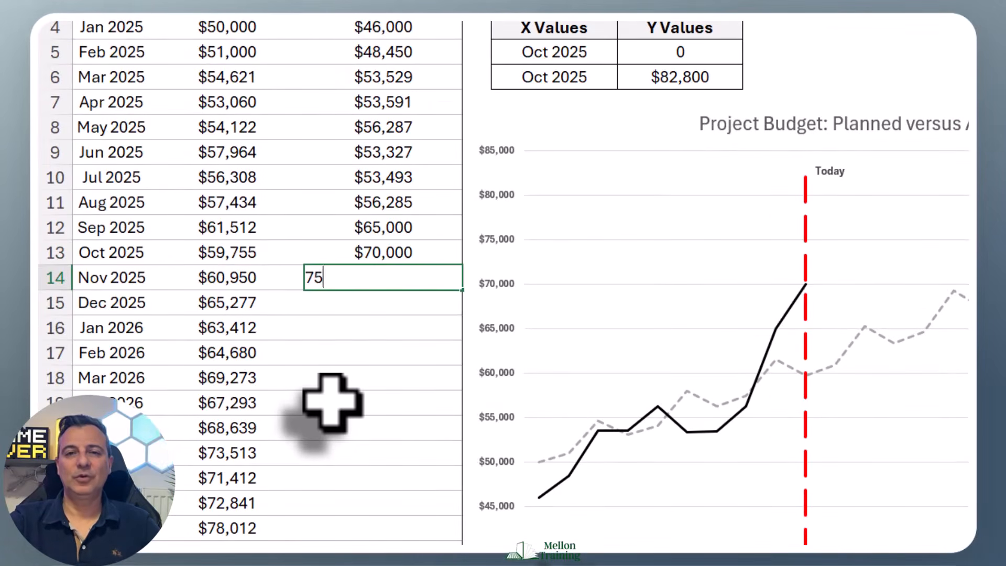
{"action": "key", "text": "Return"}
{"action": "type", "text": "80000"}
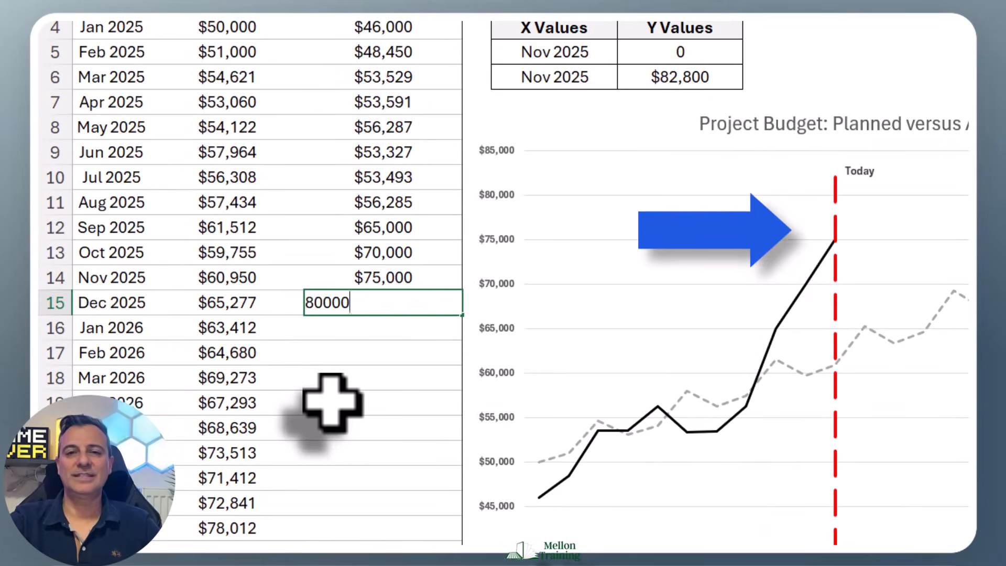
{"action": "key", "text": "Return"}
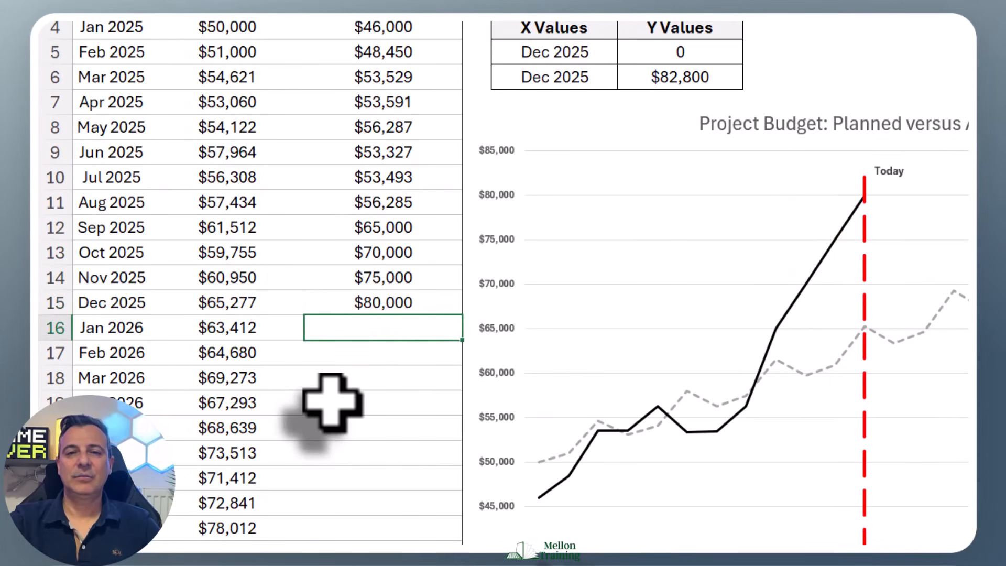
{"action": "type", "text": "90000"}
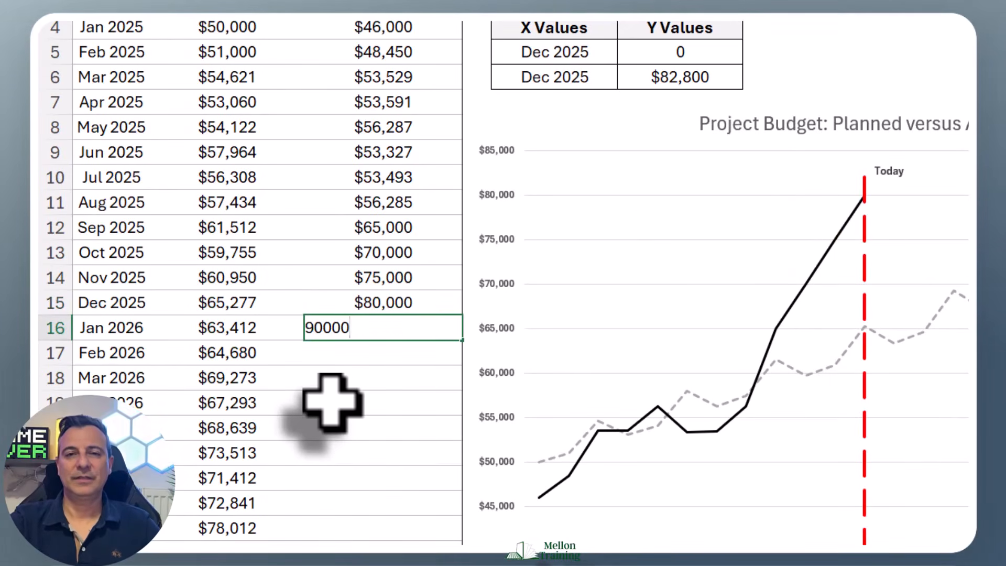
{"action": "key", "text": "Return"}
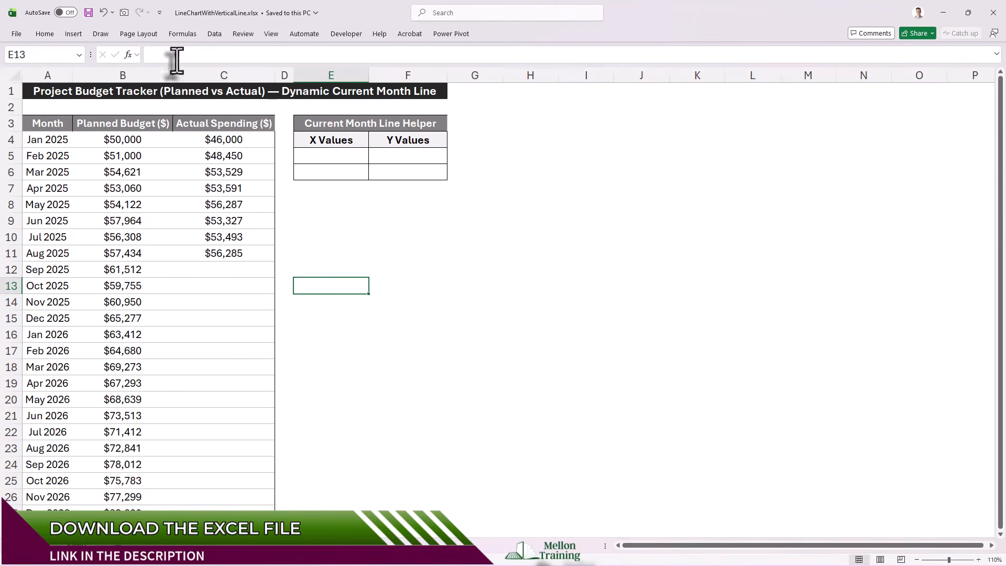
Step: Examine the Month, Planned Budget and Actual Spending columns, including the filled and empty spending cells, and the Current Month Line Helper table
{"action": "left_click", "coordinate": [42, 74]}
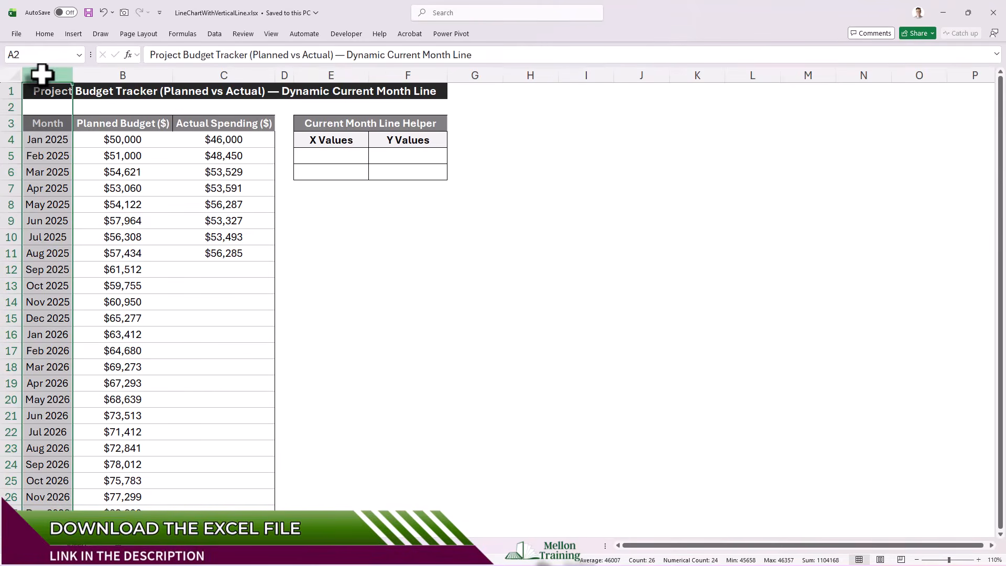
{"action": "left_click", "coordinate": [146, 75]}
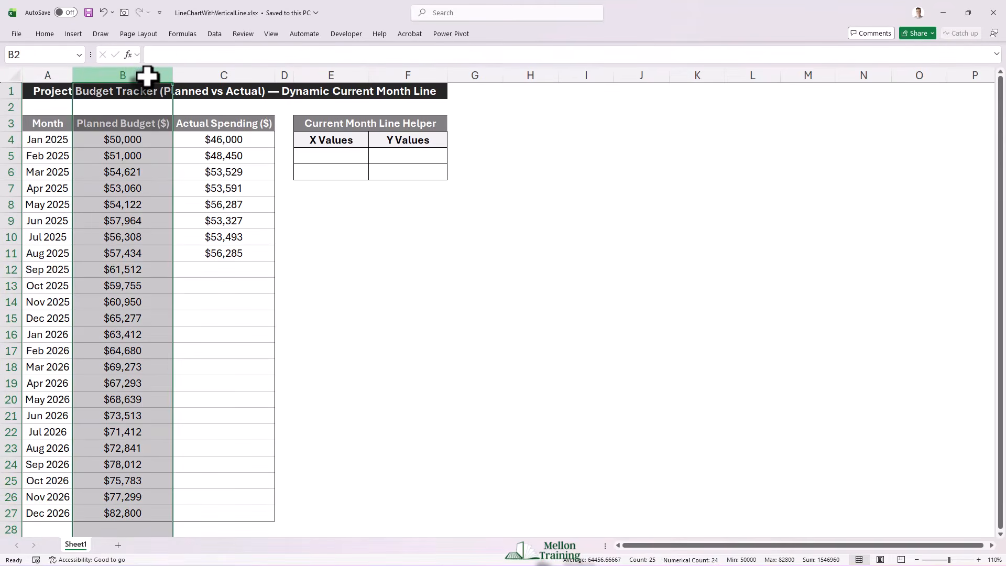
{"action": "left_click", "coordinate": [259, 75]}
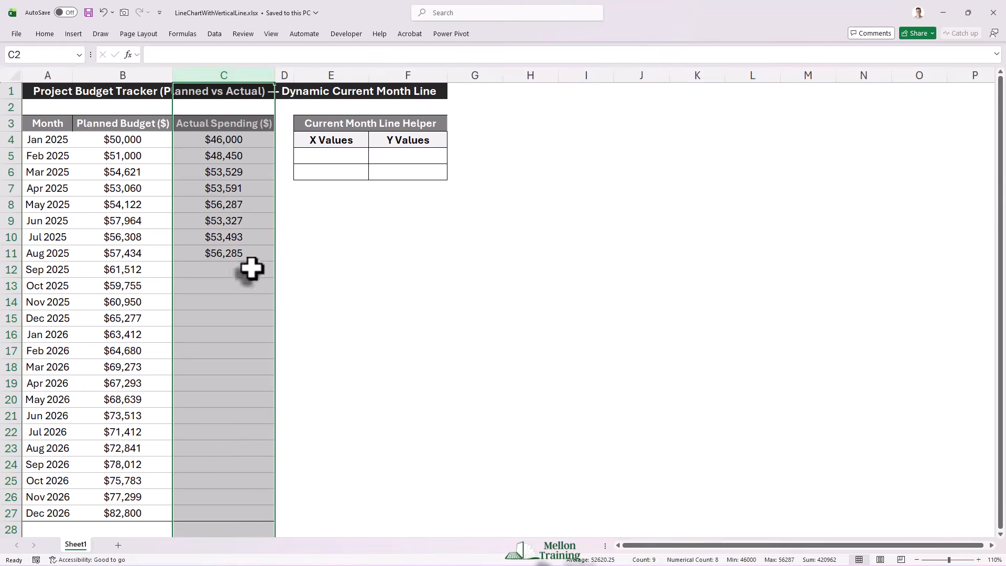
{"action": "left_click_drag", "start_coordinate": [238, 139], "coordinate": [234, 256]}
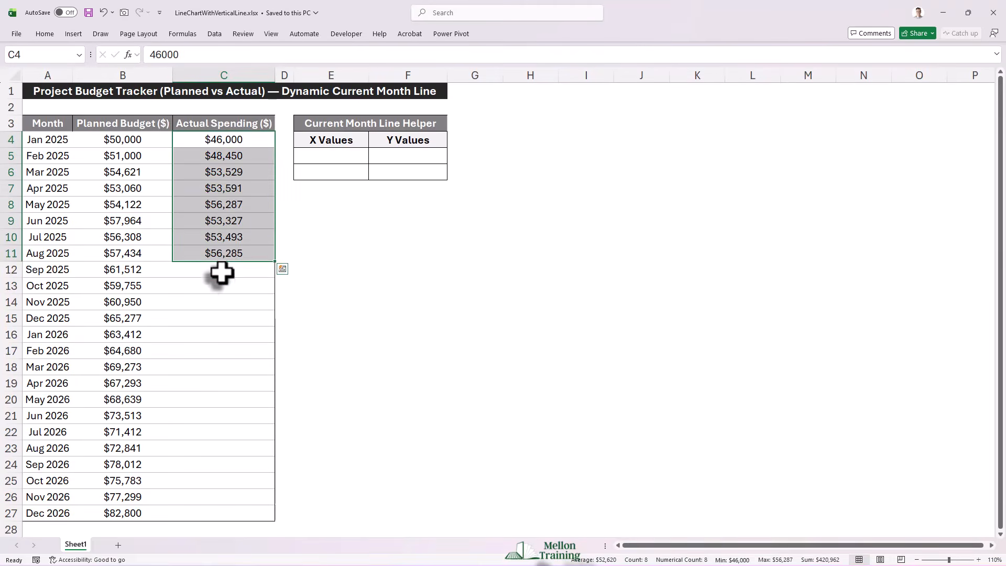
{"action": "left_click_drag", "start_coordinate": [220, 272], "coordinate": [229, 514]}
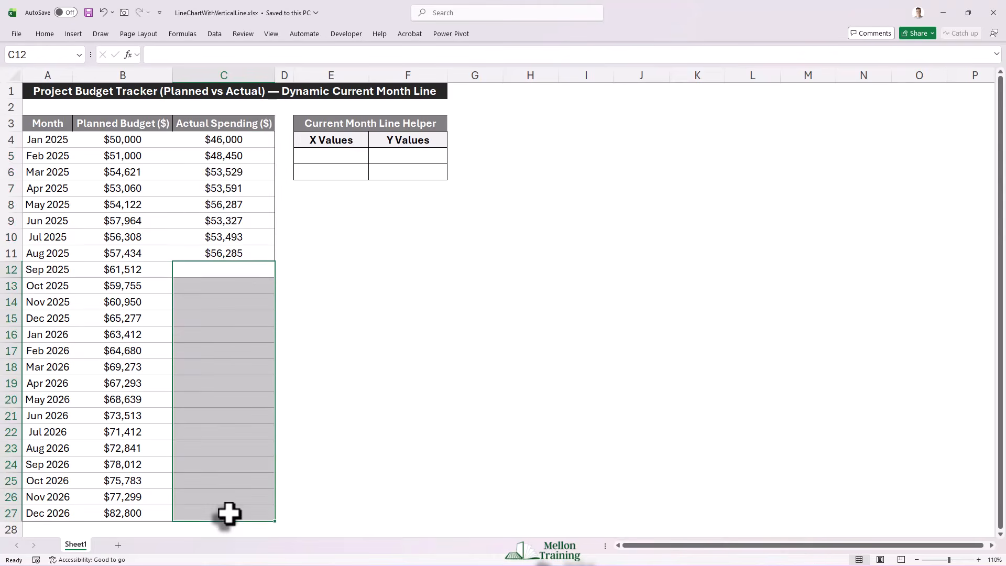
{"action": "left_click_drag", "start_coordinate": [317, 126], "coordinate": [397, 168]}
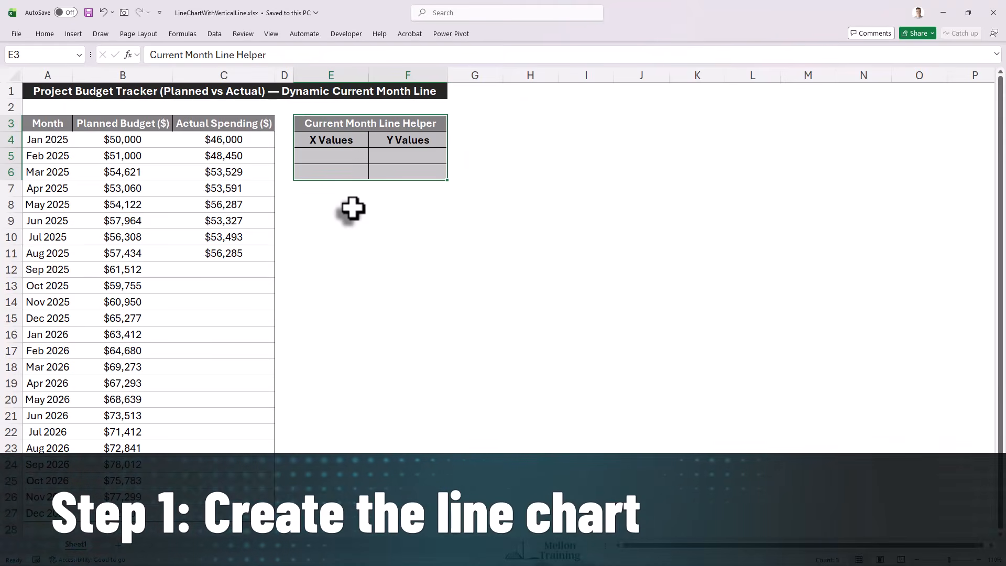
{"action": "left_click", "coordinate": [320, 189]}
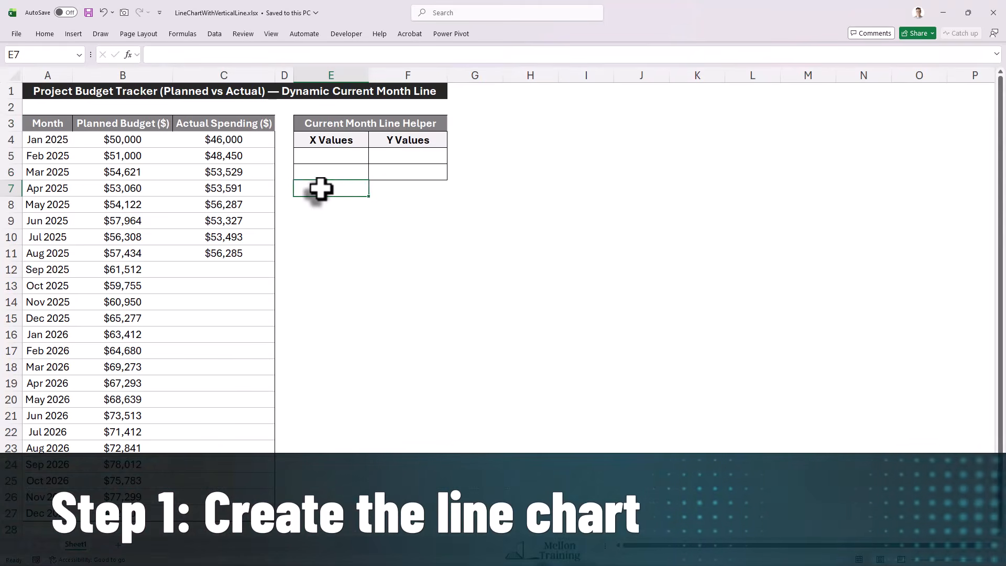
Step: Insert a basic 2-D line chart from the Month, Planned Budget and Actual Spending data
{"action": "left_click", "coordinate": [59, 220]}
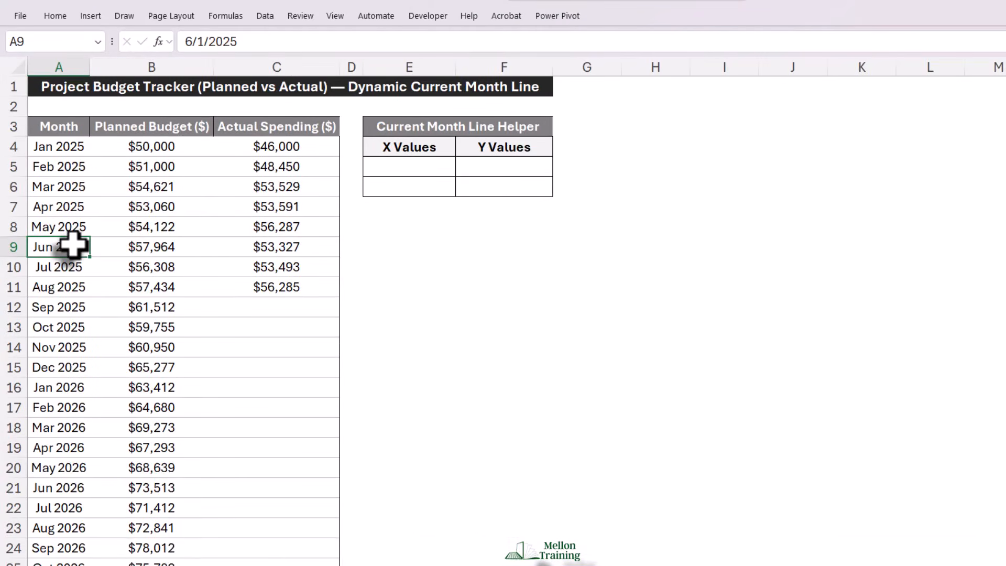
{"action": "left_click", "coordinate": [90, 16]}
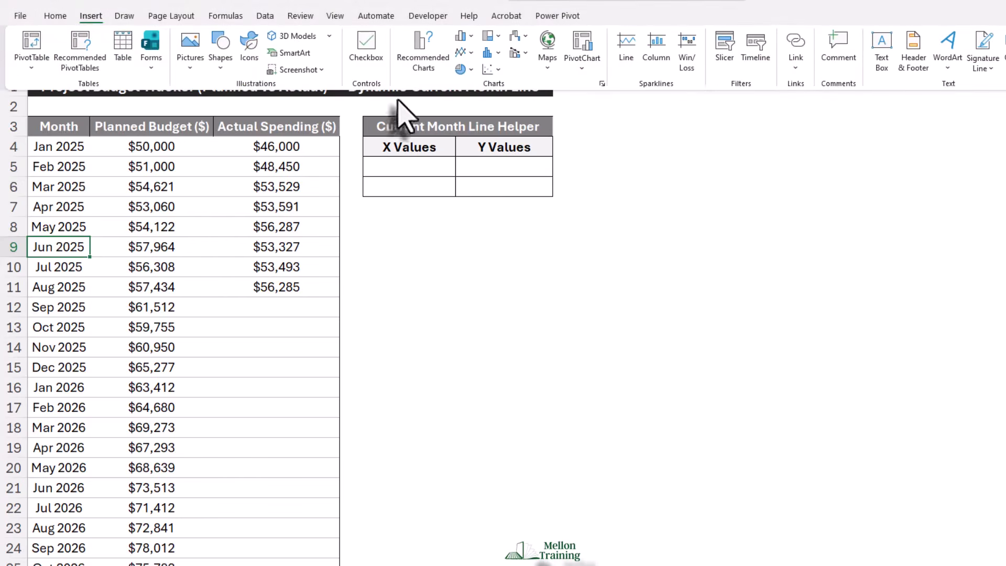
{"action": "left_click", "coordinate": [471, 52]}
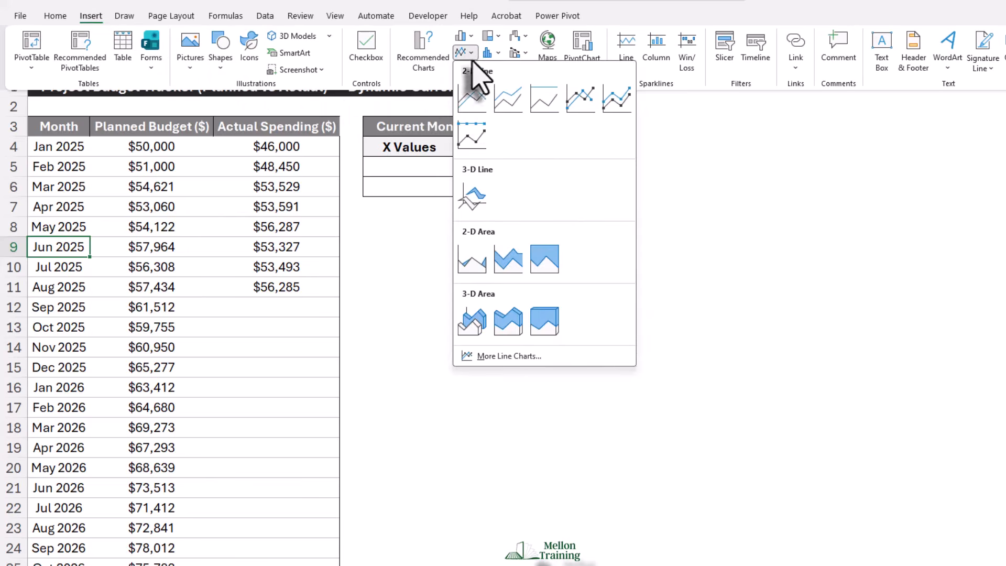
{"action": "left_click", "coordinate": [474, 100]}
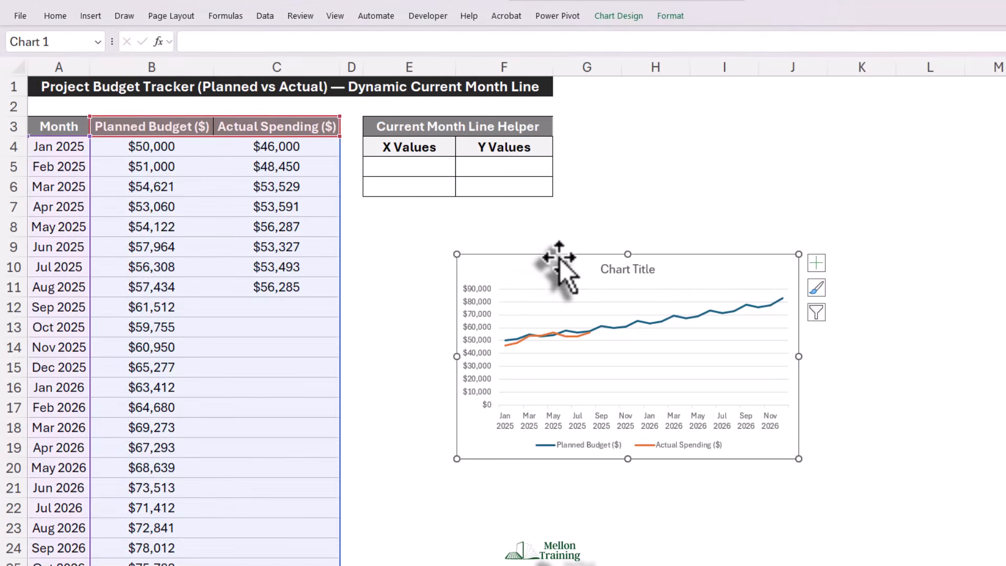
Step: Place the line chart directly under the Current Month Line Helper table and enlarge it to span about columns E to K, down to row 27
{"action": "left_click_drag", "start_coordinate": [560, 259], "coordinate": [463, 213]}
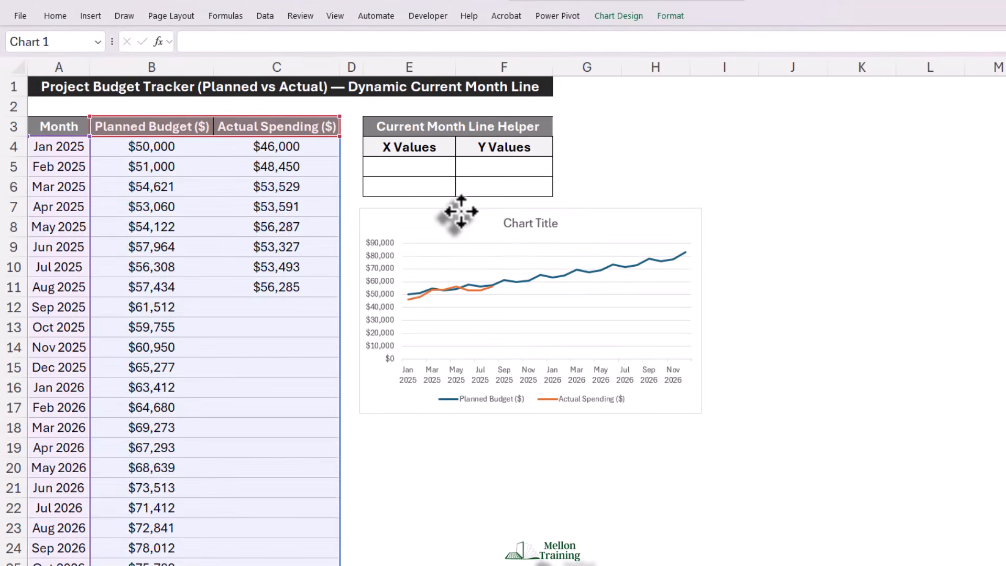
{"action": "left_click_drag", "start_coordinate": [702, 414], "coordinate": [916, 565]}
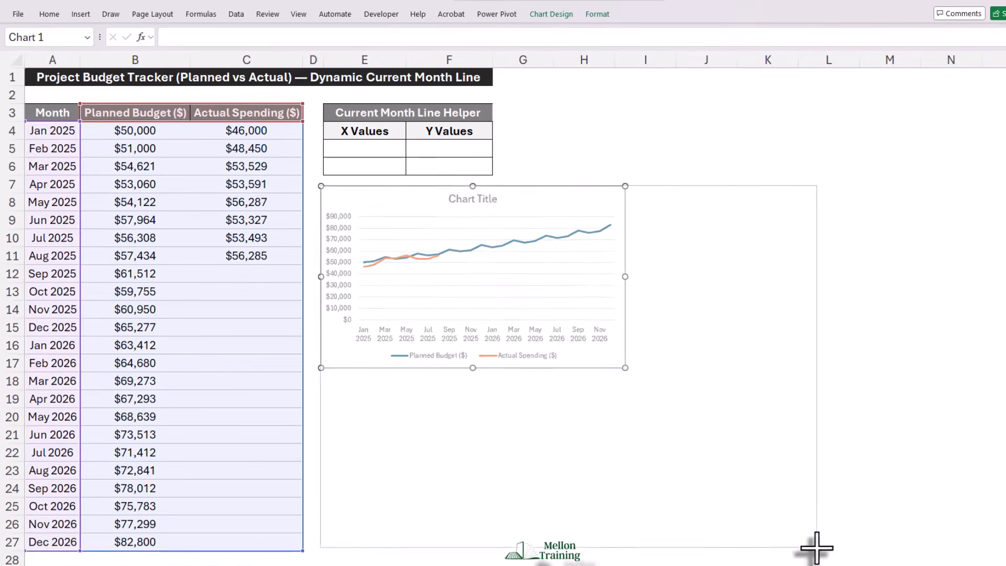
{"action": "left_click_drag", "start_coordinate": [816, 548], "coordinate": [820, 550]}
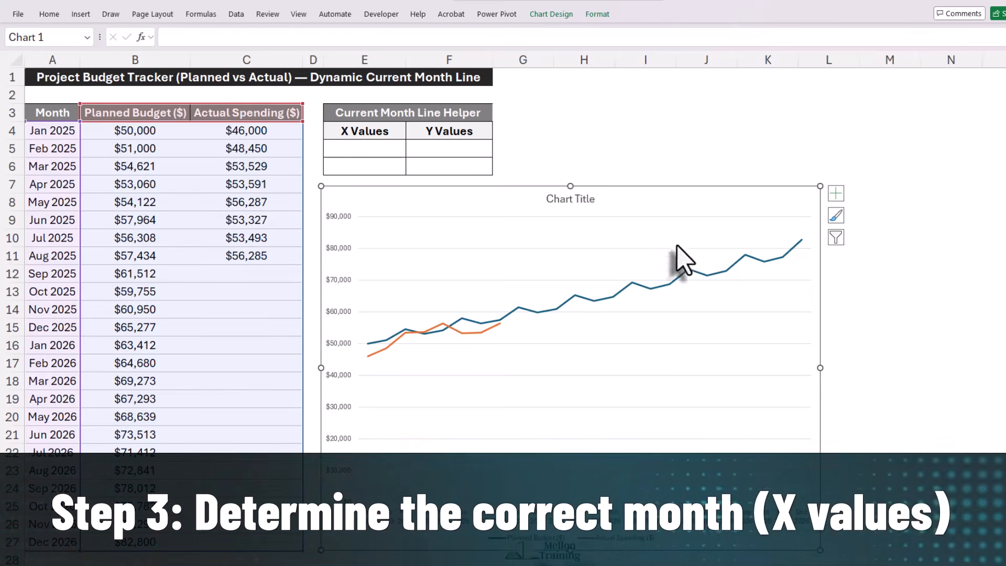
Step: Enter =MAXIFS($A$4:$A$27,$C$4:$C$27,"<>") in E5 as the first X value, to find the latest month with actual spending
{"action": "left_click", "coordinate": [392, 149]}
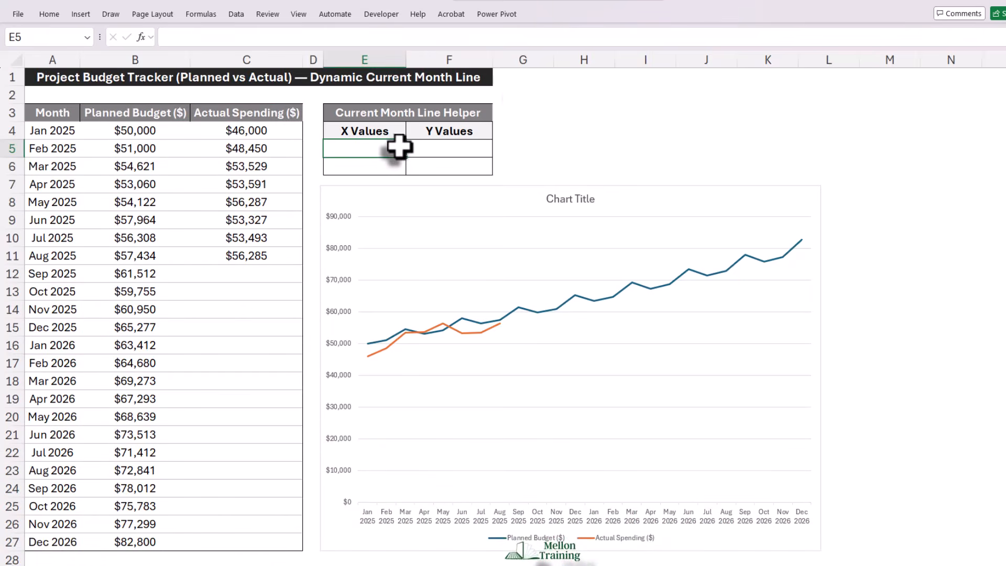
{"action": "type", "text": "="}
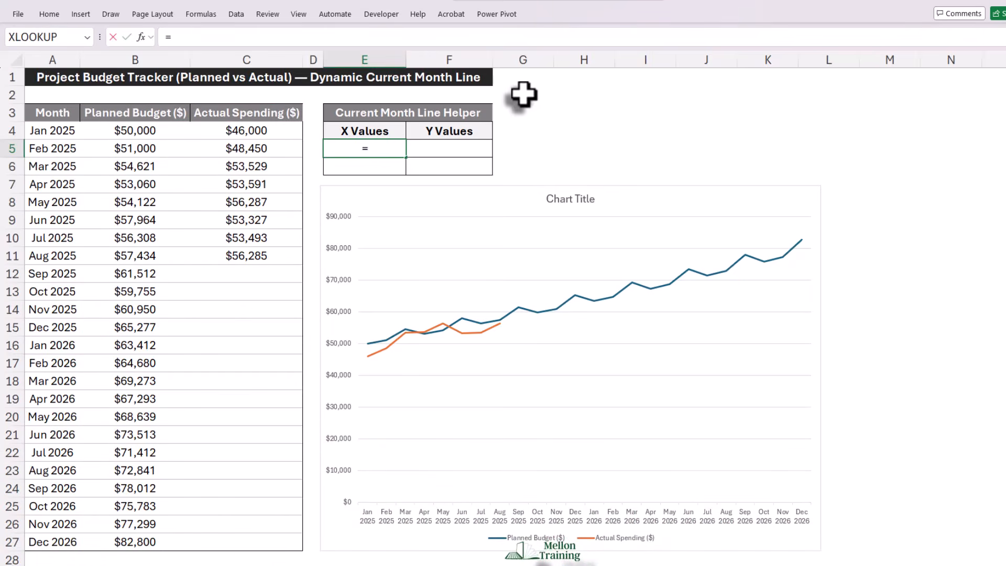
{"action": "type", "text": "MAXIF"}
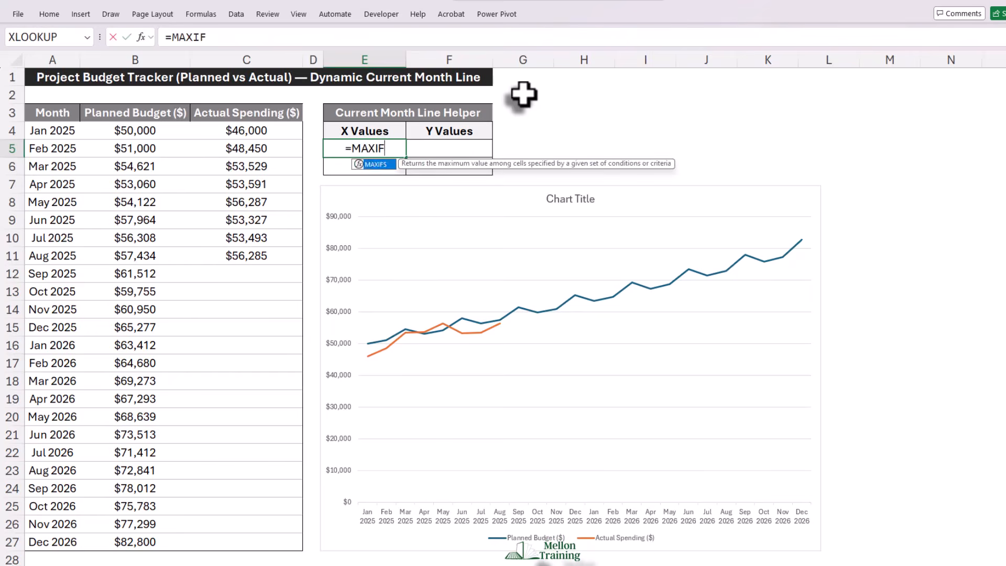
{"action": "key", "text": "Tab"}
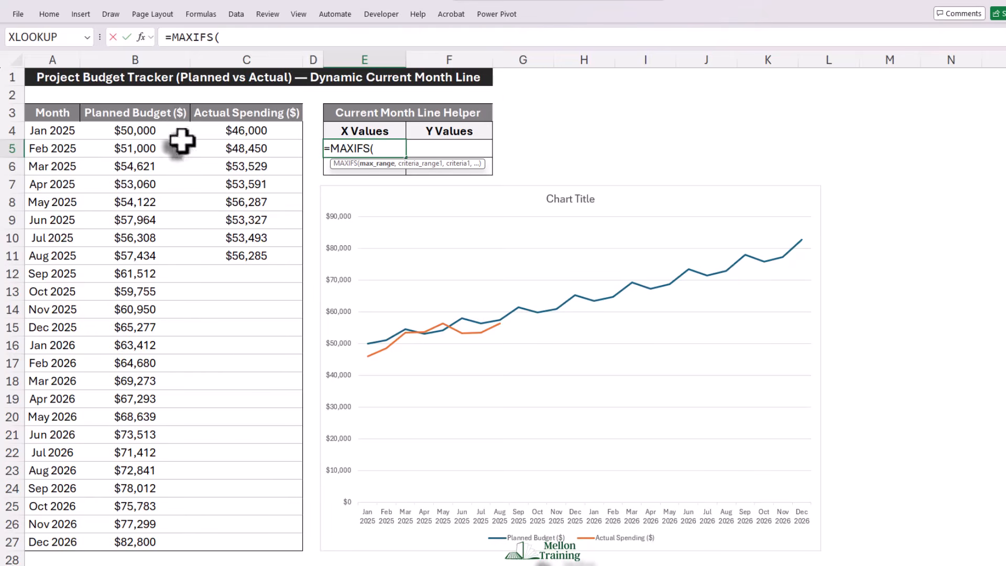
{"action": "left_click_drag", "start_coordinate": [58, 131], "coordinate": [51, 542]}
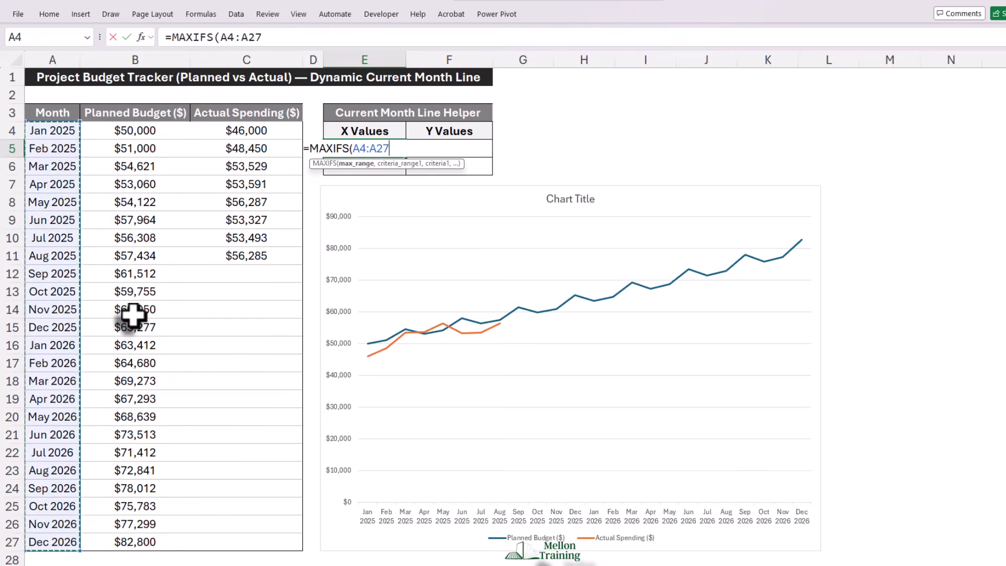
{"action": "key", "text": "F4"}
{"action": "type", "text": ","}
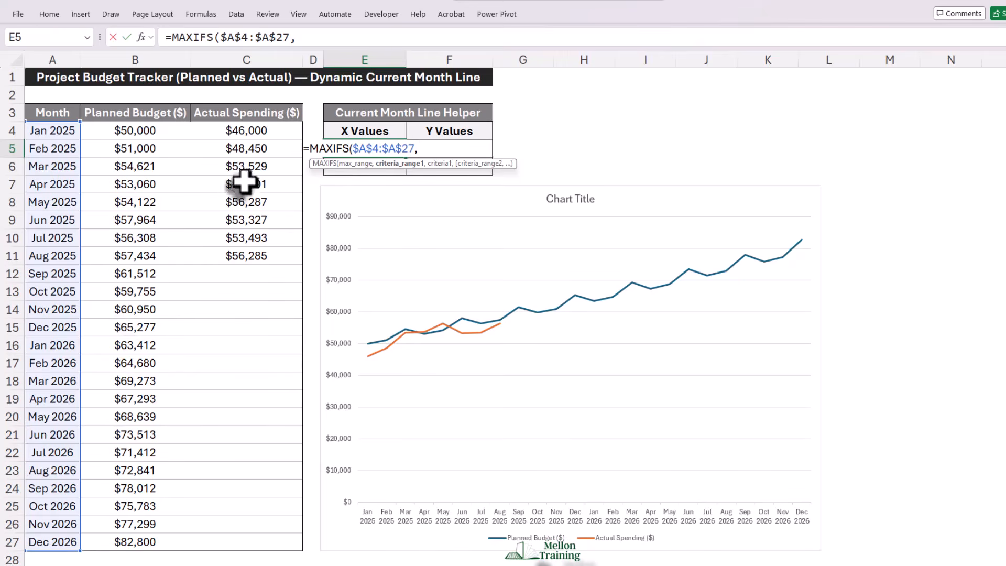
{"action": "left_click_drag", "start_coordinate": [247, 131], "coordinate": [253, 542]}
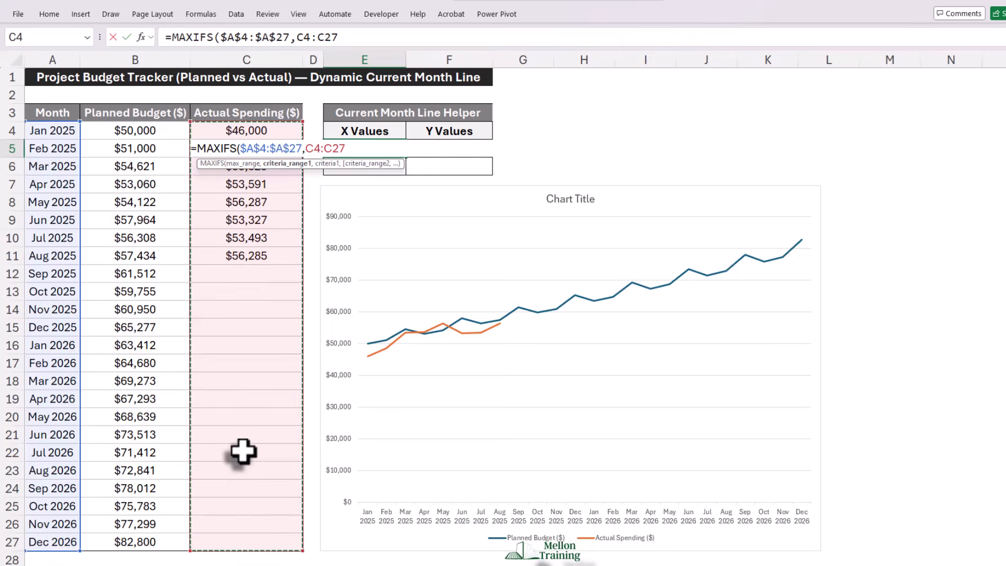
{"action": "key", "text": "F4"}
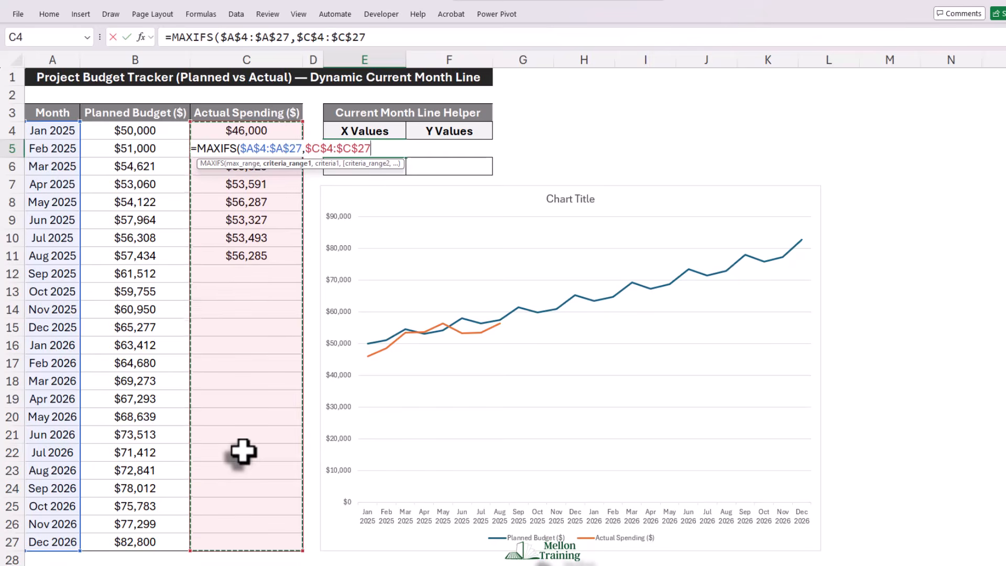
{"action": "type", "text": ","}
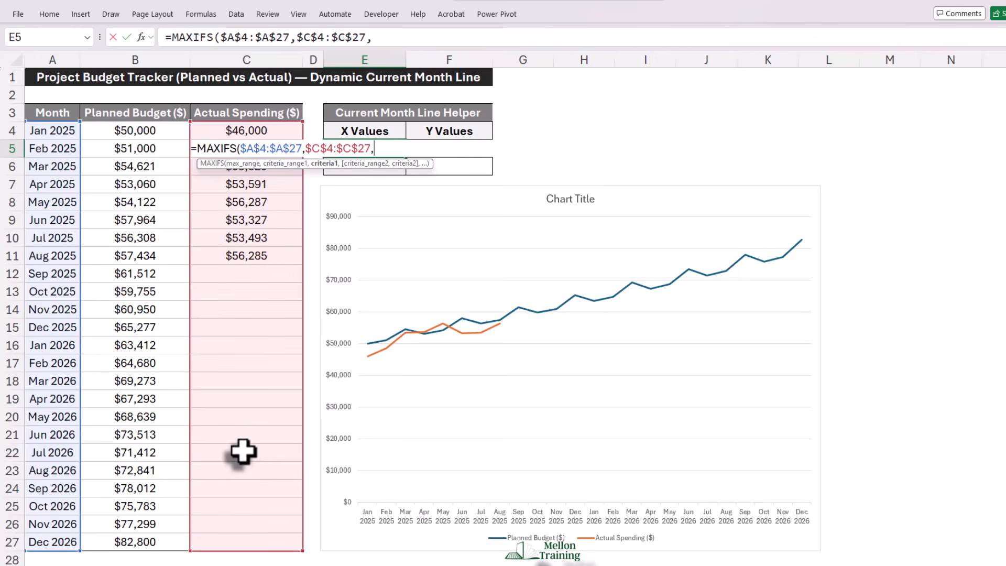
{"action": "type", "text": "\"<>\""}
{"action": "type", "text": ")"}
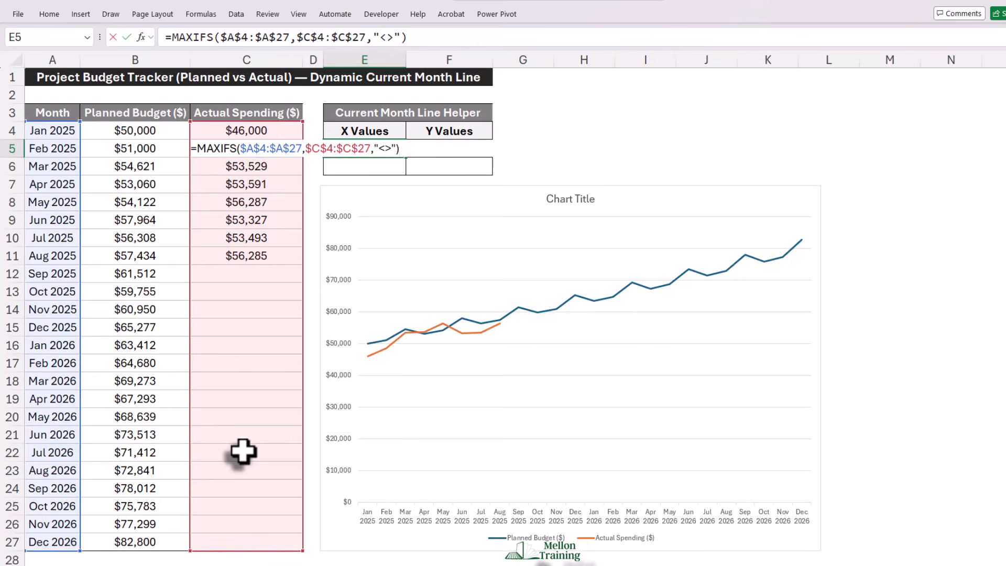
{"action": "key", "text": "Return"}
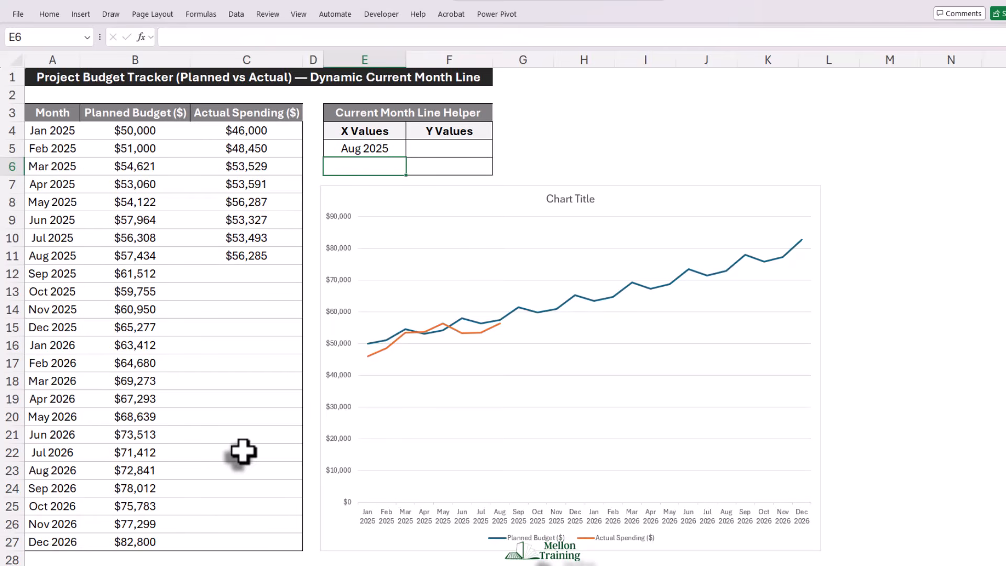
Step: Set the second X value in E6 to reference the first one with =E5
{"action": "type", "text": "="}
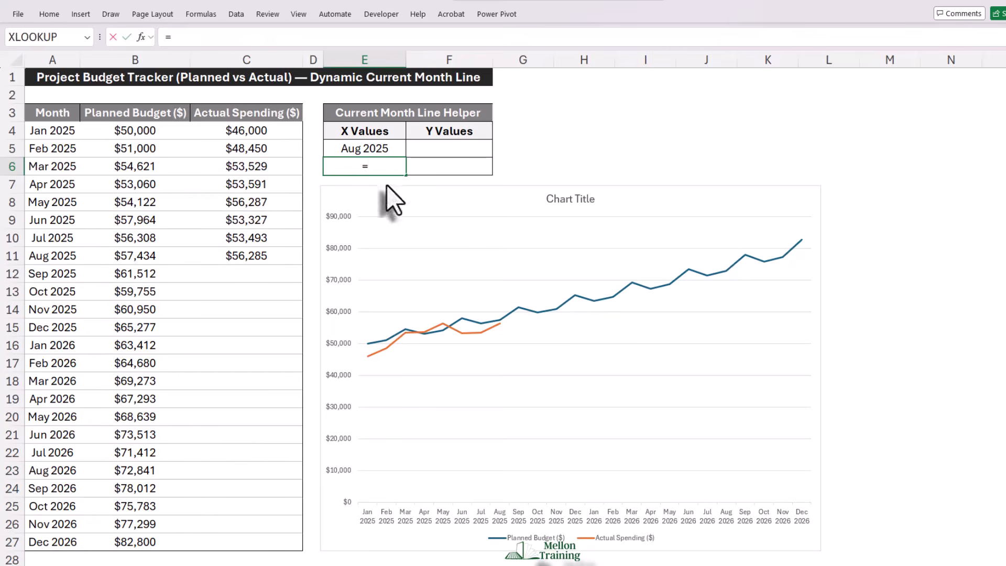
{"action": "left_click", "coordinate": [392, 148]}
{"action": "key", "text": "Return"}
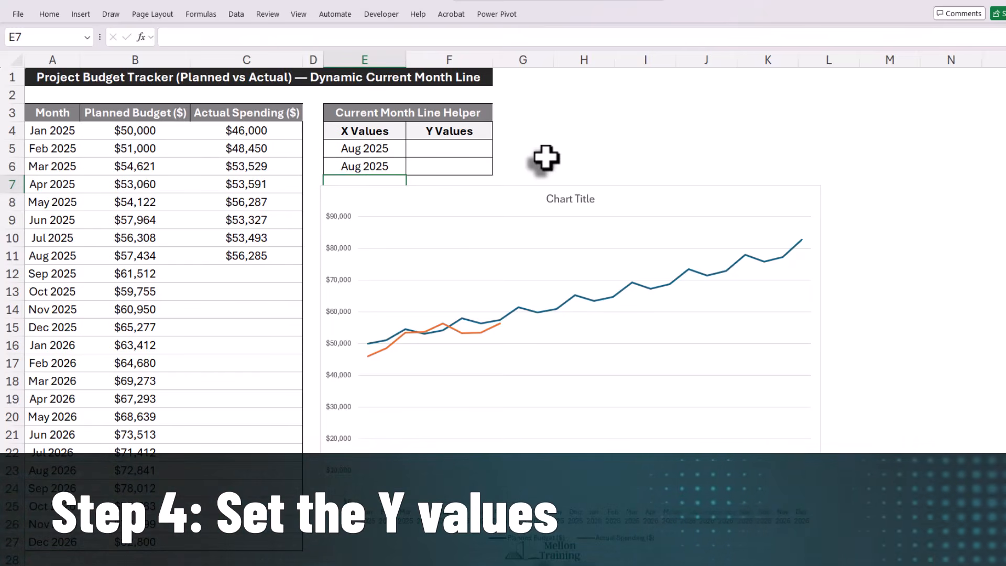
Step: Set the first Y value of the helper table, in F5, to 0
{"action": "left_click", "coordinate": [474, 148]}
{"action": "type", "text": "0"}
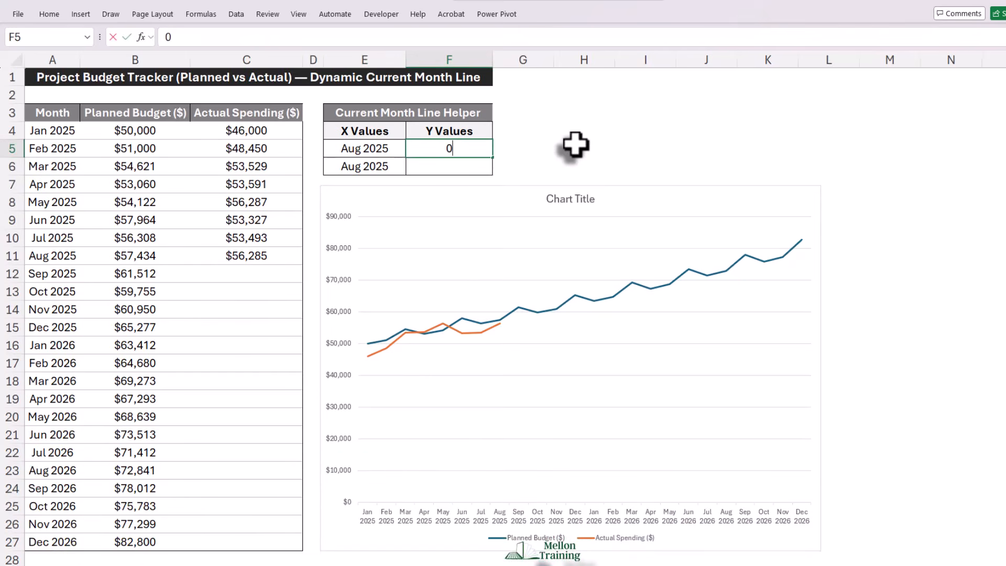
{"action": "key", "text": "Return"}
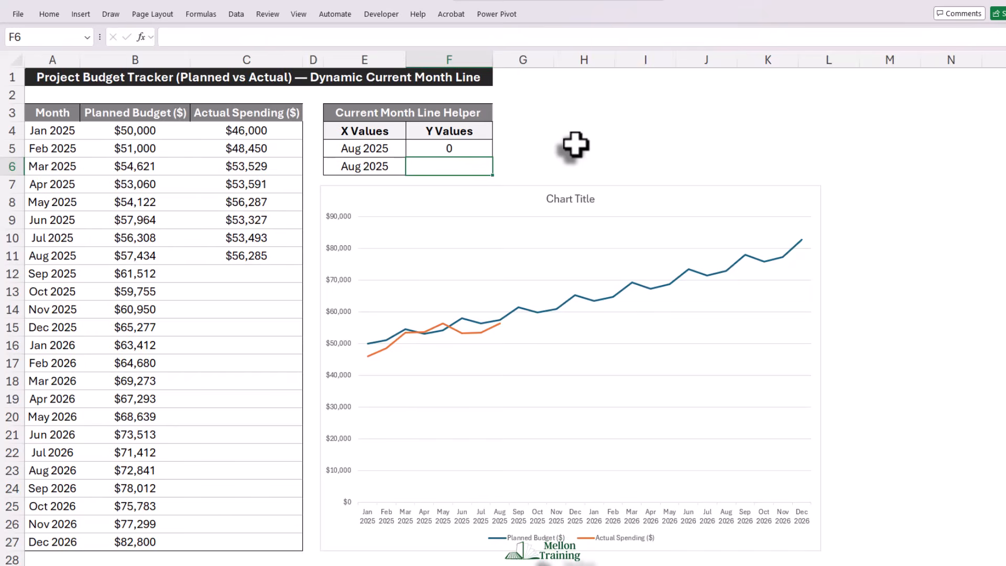
Step: Enter =MAX(B4:C27) in F6 as the second Y value, covering both planned and actual amounts
{"action": "type", "text": "=MAX("}
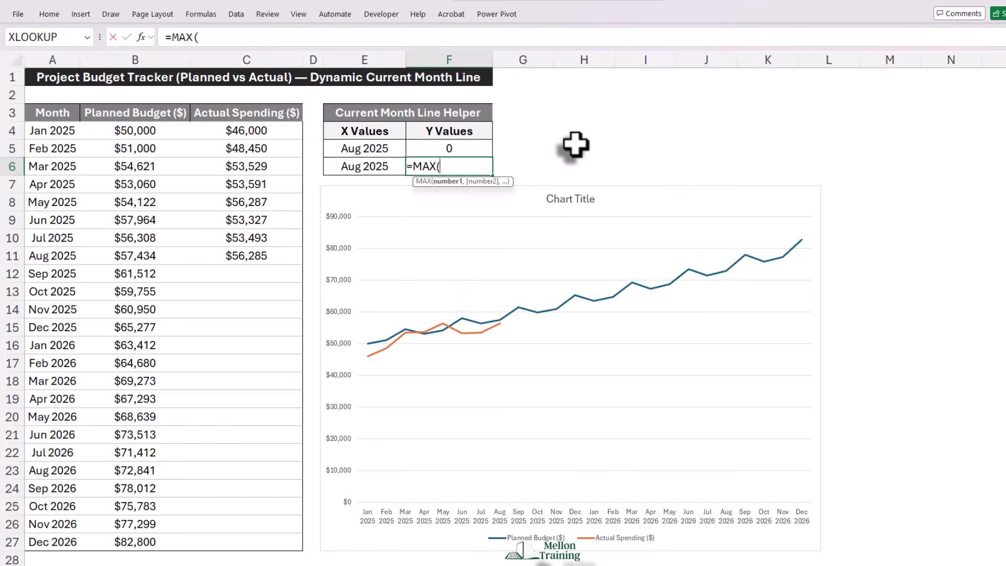
{"action": "mouse_move", "coordinate": [115, 132]}
{"action": "left_mouse_down"}
{"action": "mouse_move", "coordinate": [200, 339]}
{"action": "mouse_move", "coordinate": [260, 545]}
{"action": "left_mouse_up"}
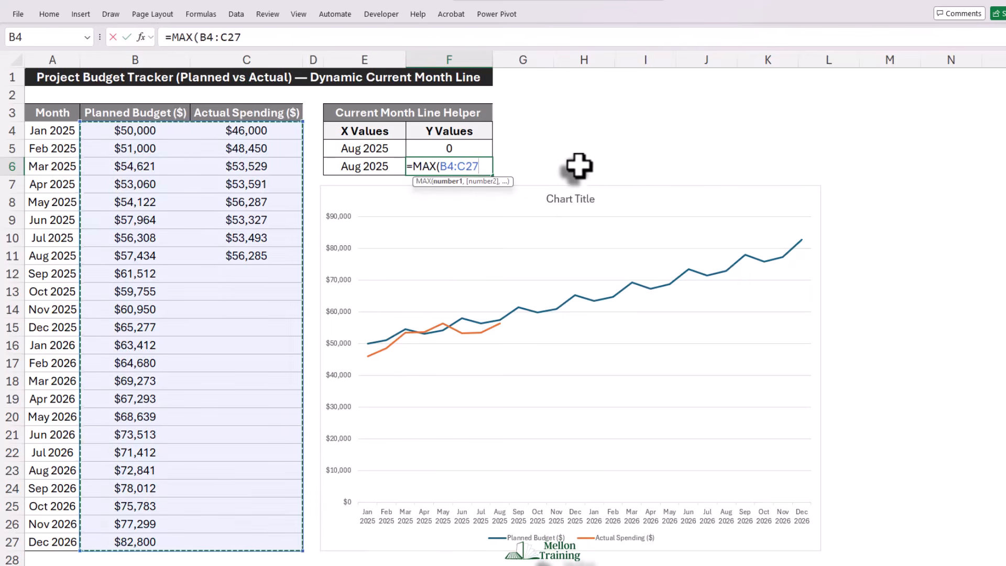
{"action": "type", "text": ")"}
{"action": "key", "text": "Return"}
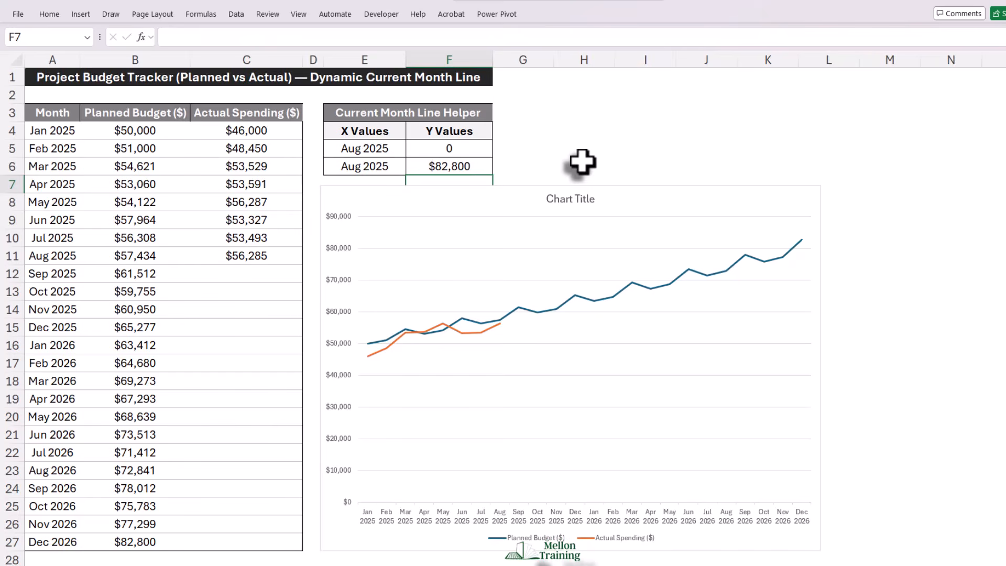
Step: Copy the helper X and Y values in E5:F6 and paste them into the line chart as a new series
{"action": "left_click", "coordinate": [356, 149]}
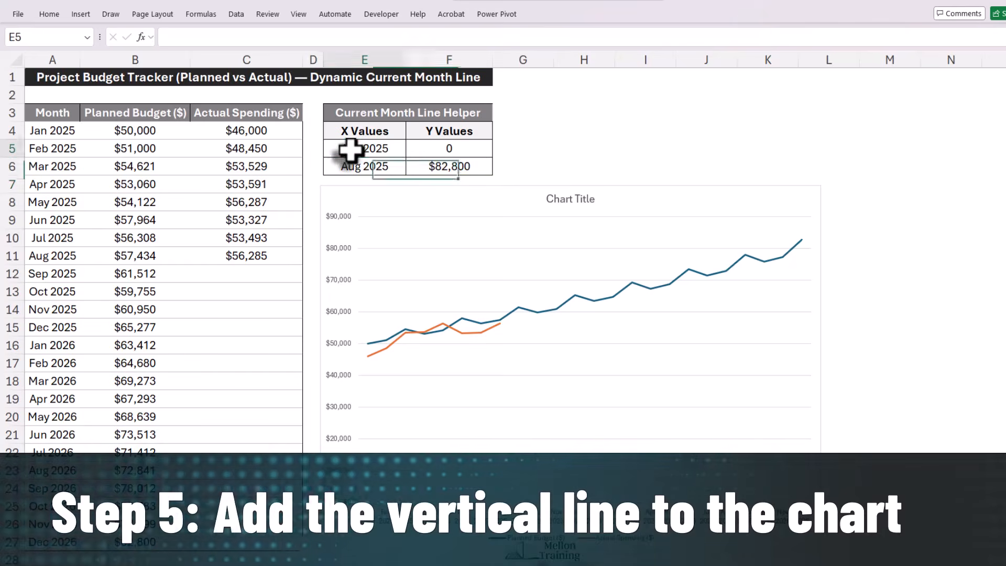
{"action": "left_click_drag", "start_coordinate": [350, 150], "coordinate": [447, 162]}
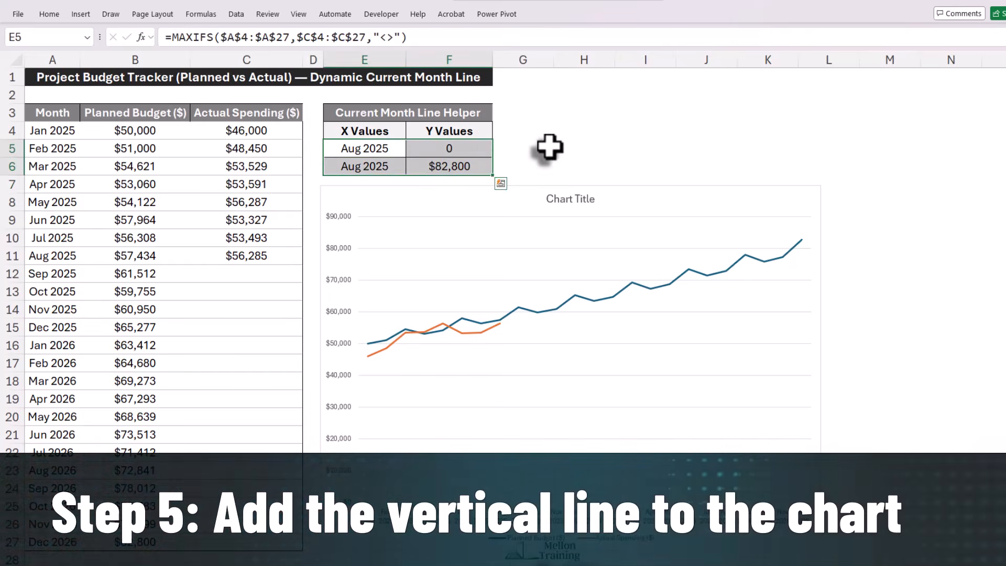
{"action": "key", "text": "ctrl+c"}
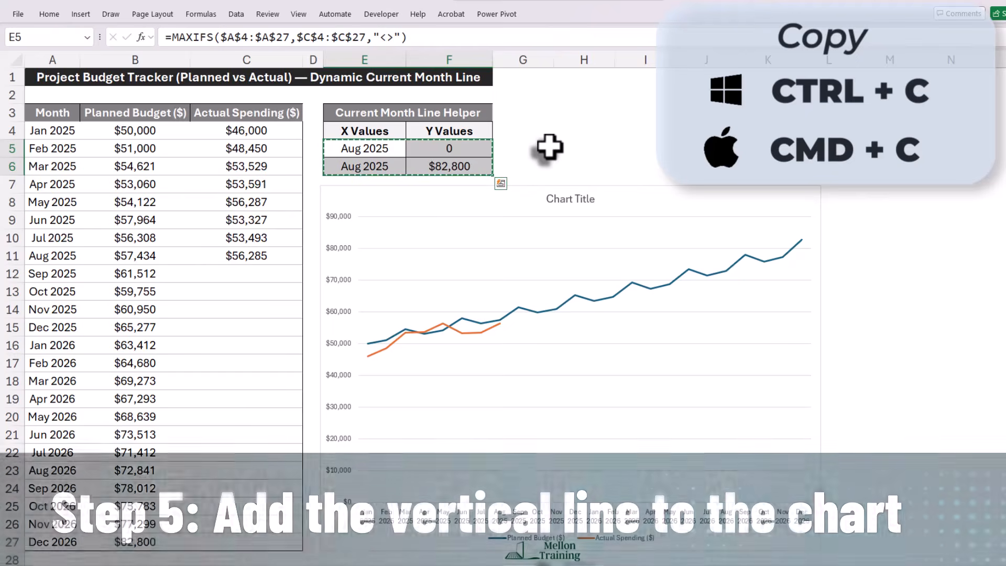
{"action": "left_click", "coordinate": [462, 312]}
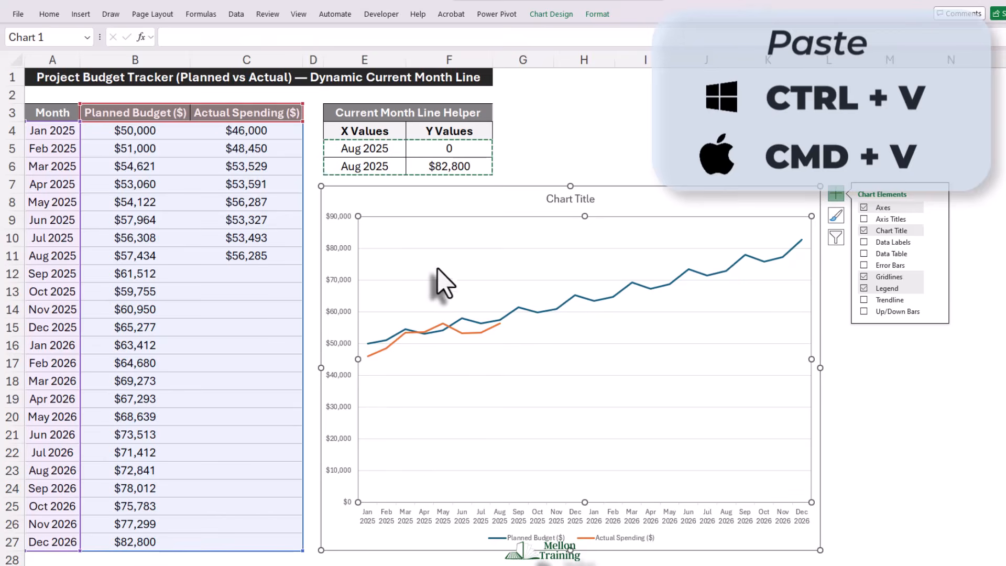
{"action": "key", "text": "ctrl+v"}
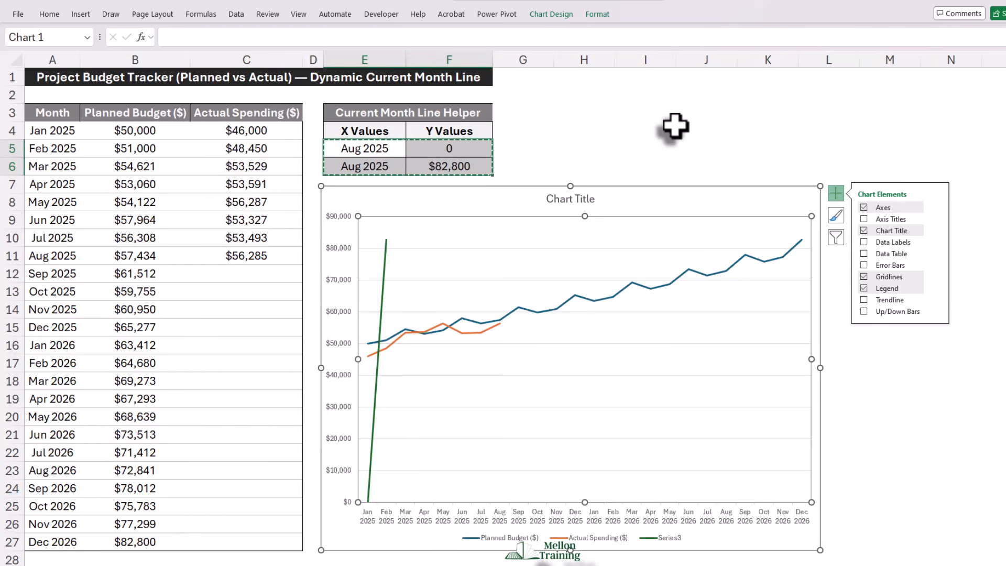
Step: Change the chart to a combo type, with Planned Budget ($) and Actual Spending ($) both plotted as Line
{"action": "right_click", "coordinate": [641, 188]}
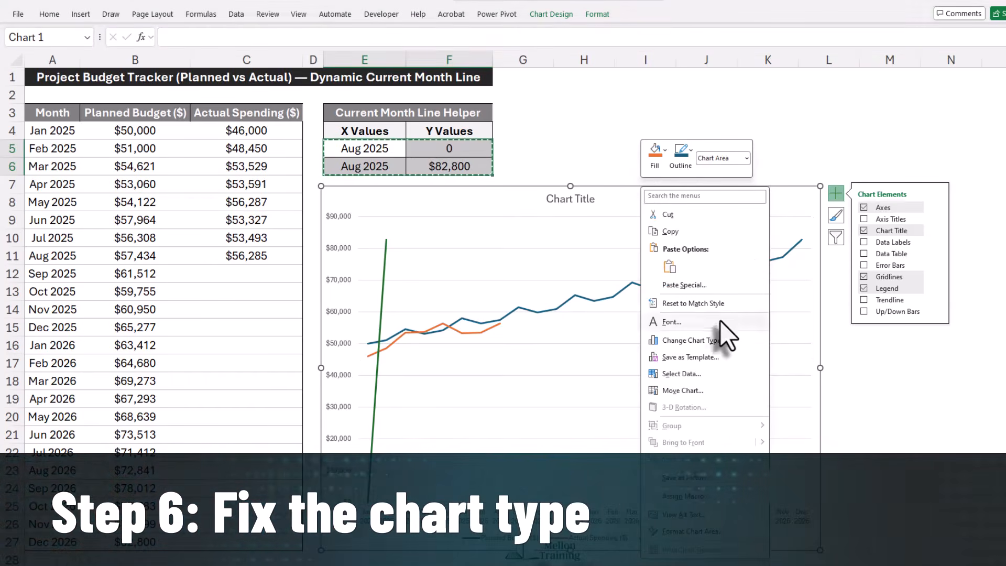
{"action": "left_click", "coordinate": [724, 339]}
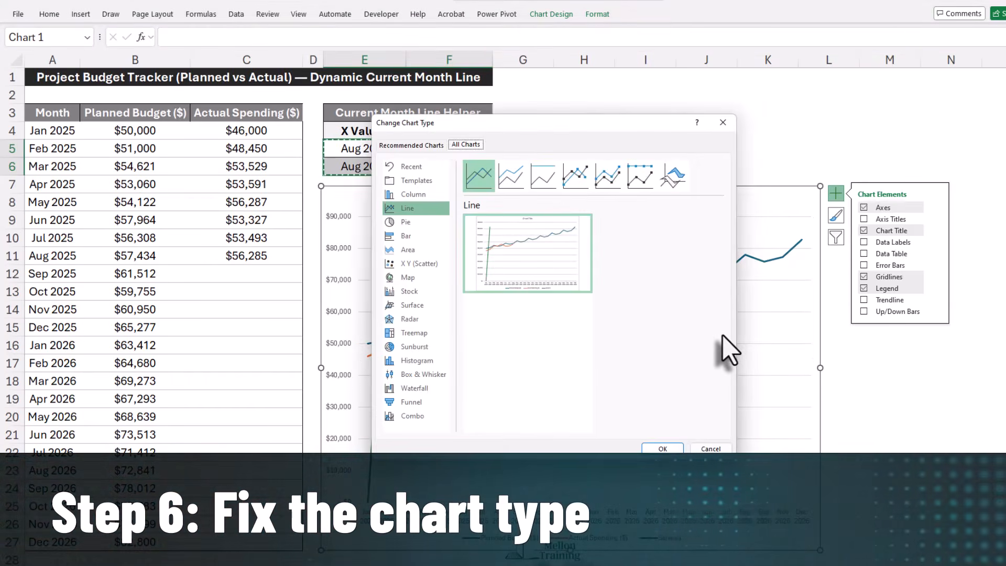
{"action": "left_click", "coordinate": [411, 416]}
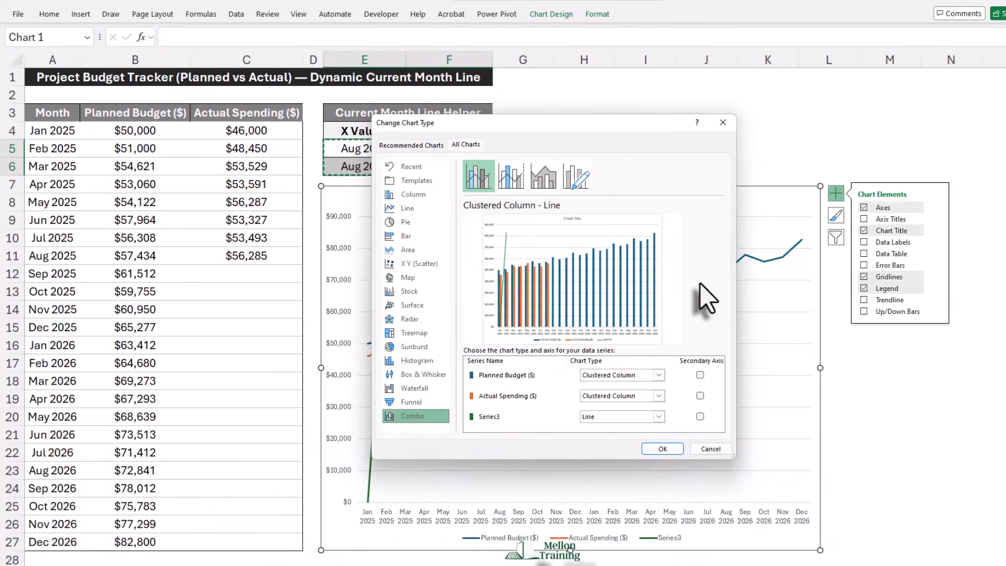
{"action": "left_click", "coordinate": [659, 375]}
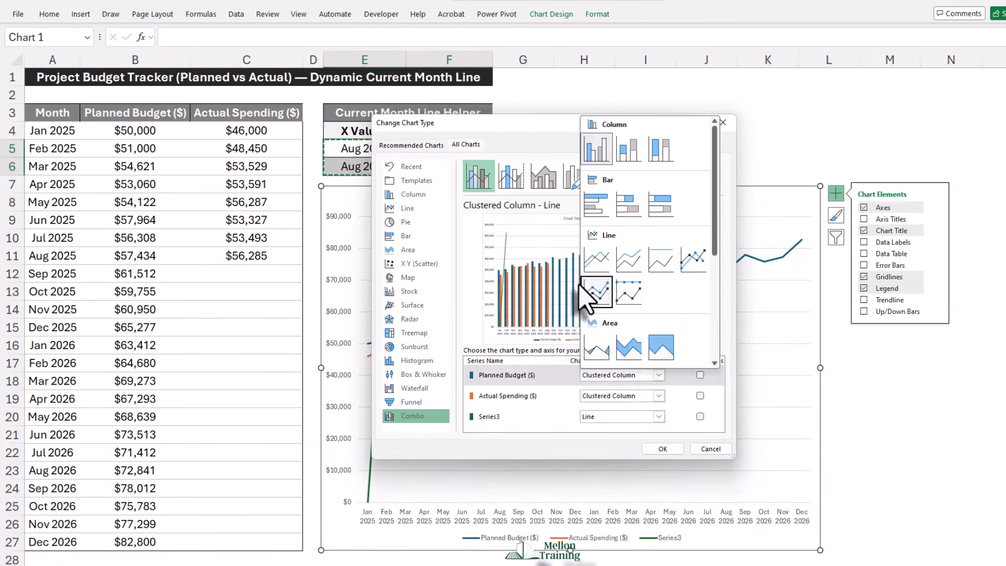
{"action": "left_click", "coordinate": [583, 289]}
{"action": "left_click", "coordinate": [659, 396]}
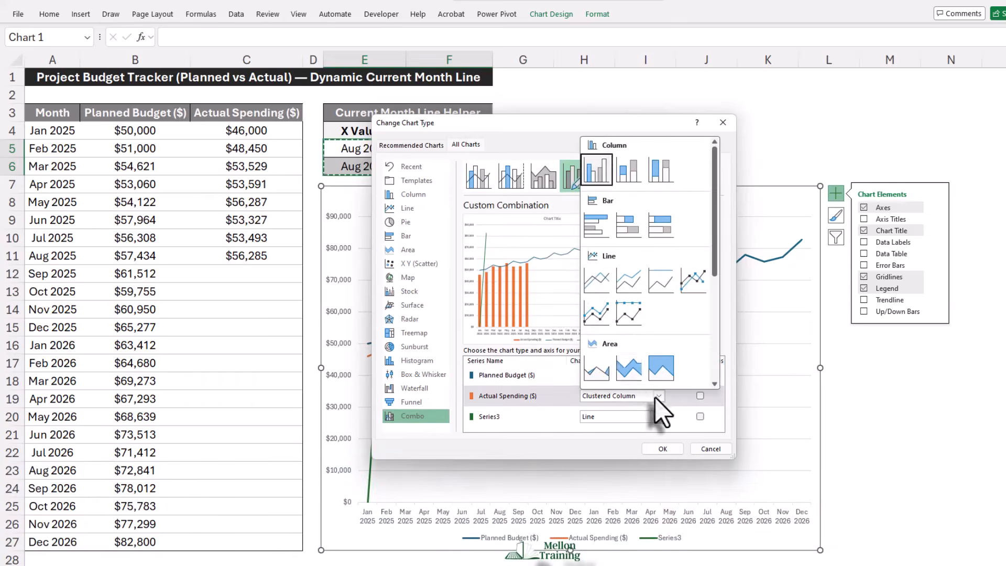
{"action": "left_click", "coordinate": [589, 269]}
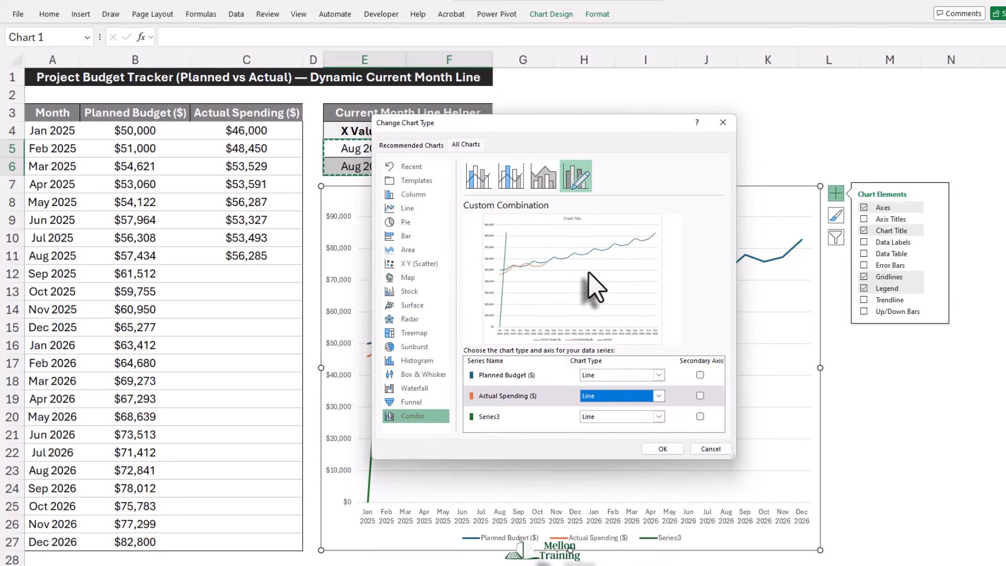
Step: Plot Series3 as Scatter with Straight Lines, take it off the secondary axis, and apply the combo chart
{"action": "left_click", "coordinate": [659, 416]}
{"action": "scroll", "coordinate": [631, 352], "scroll_direction": "down", "scroll_amount": 3}
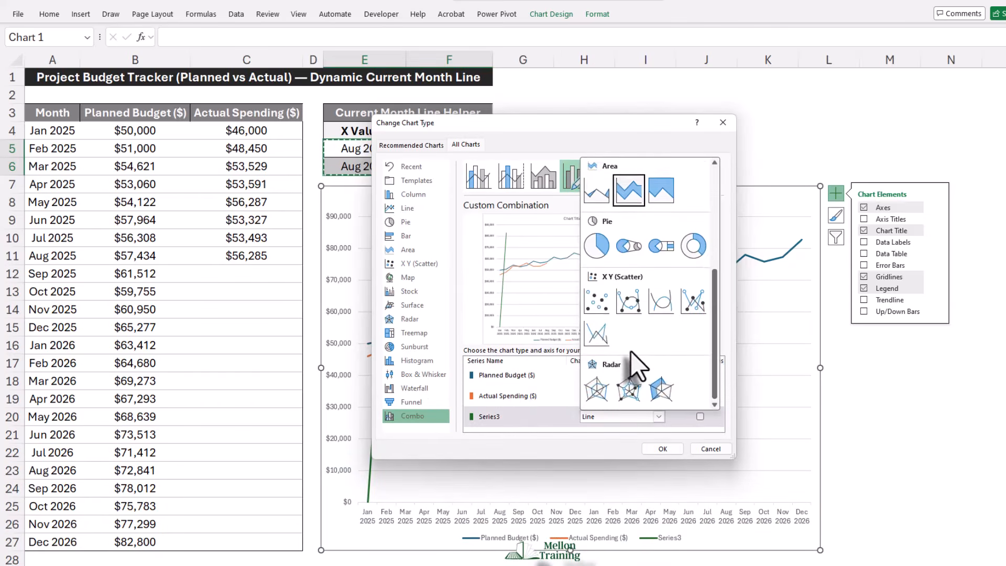
{"action": "left_click", "coordinate": [600, 335]}
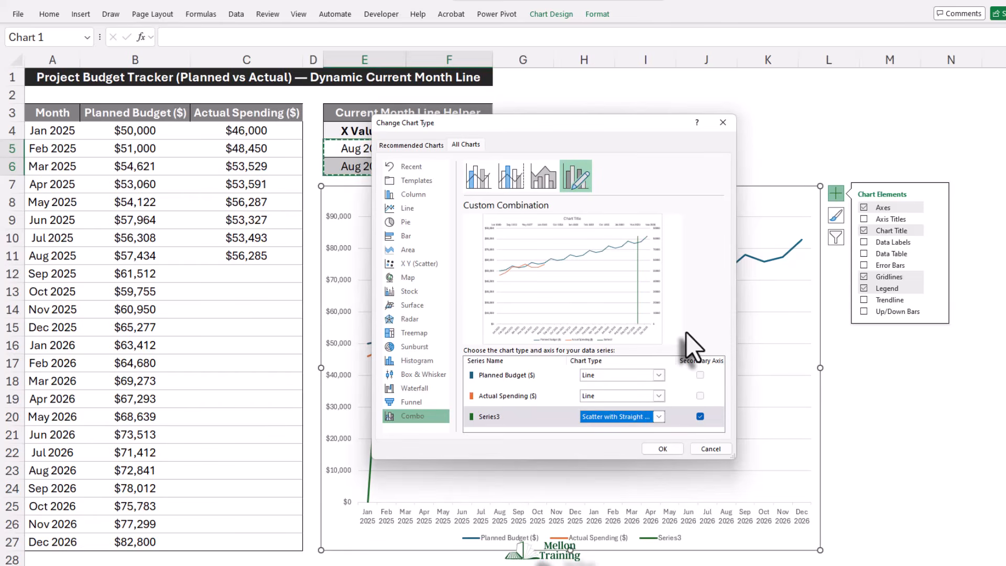
{"action": "left_click", "coordinate": [700, 416]}
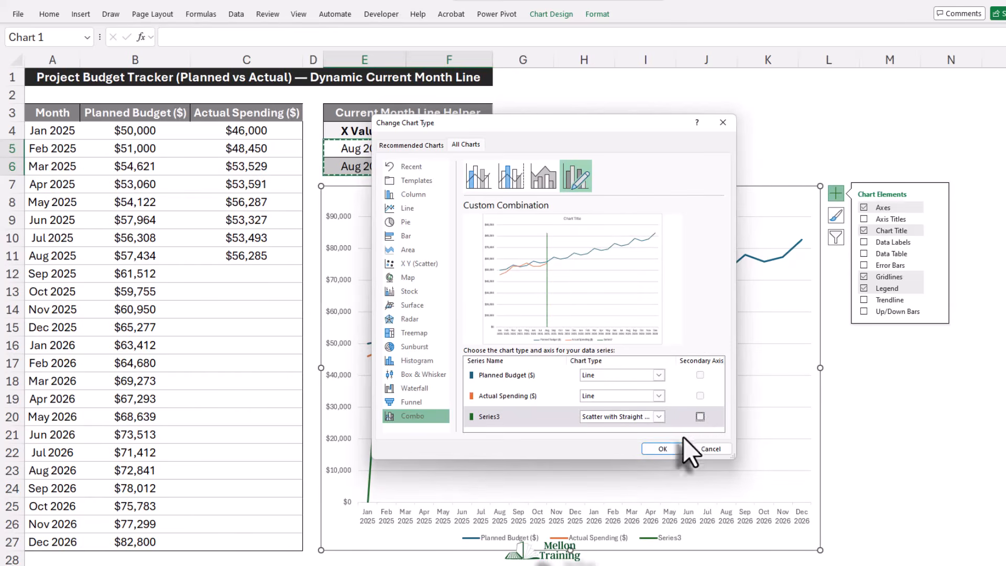
{"action": "left_click", "coordinate": [669, 450]}
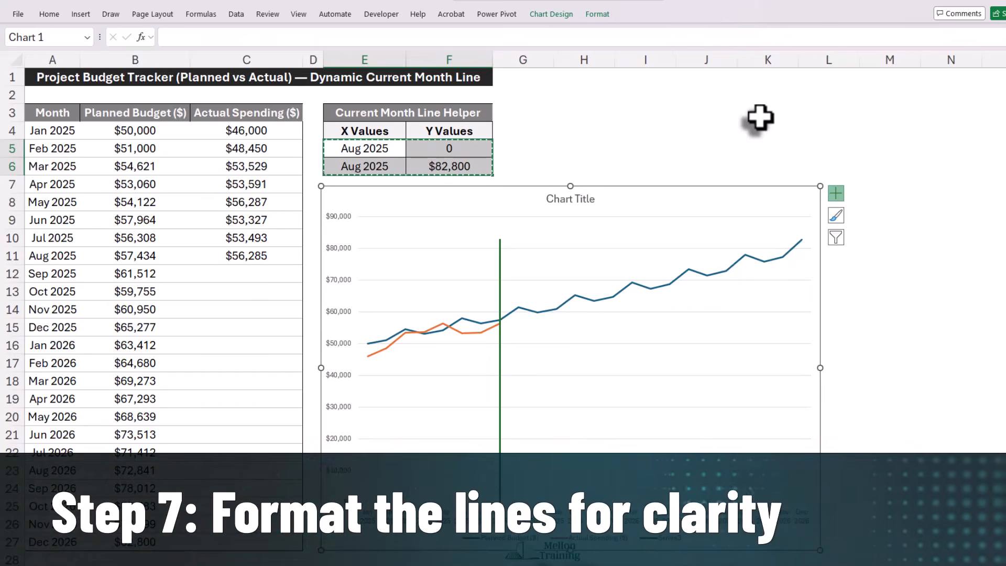
Step: Format the Actual Spending line in the chart as solid black
{"action": "left_click", "coordinate": [473, 334]}
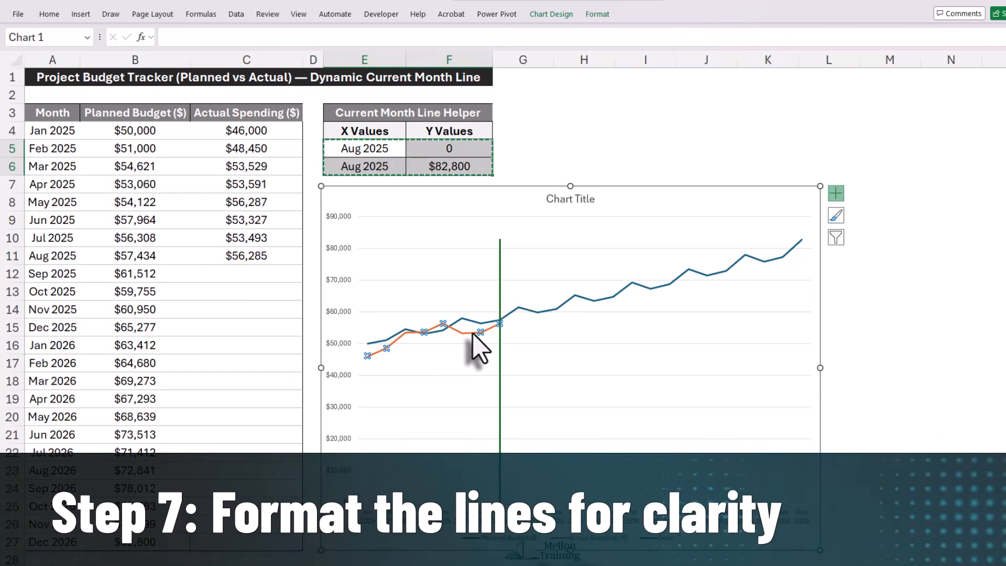
{"action": "right_click", "coordinate": [473, 334]}
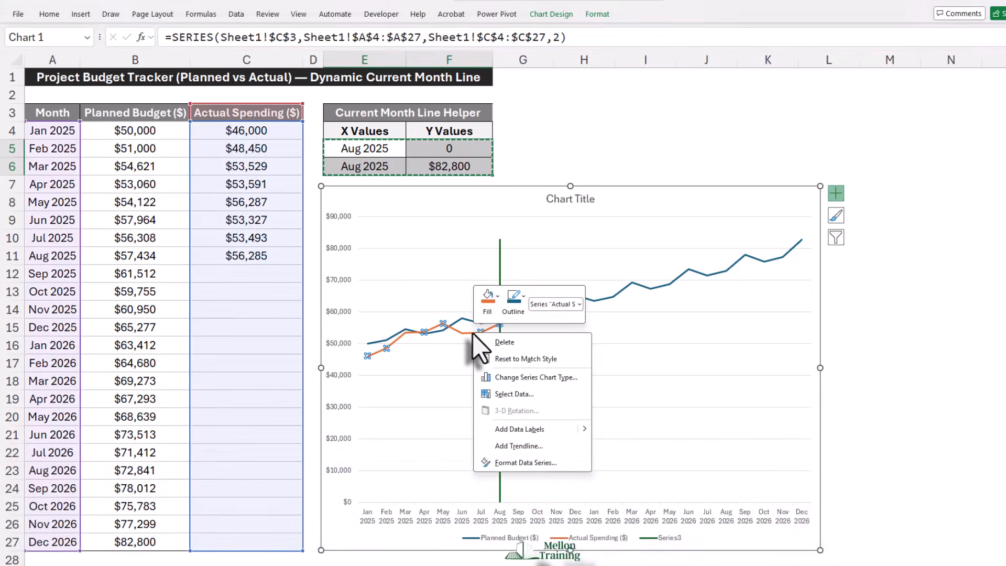
{"action": "left_click", "coordinate": [560, 466]}
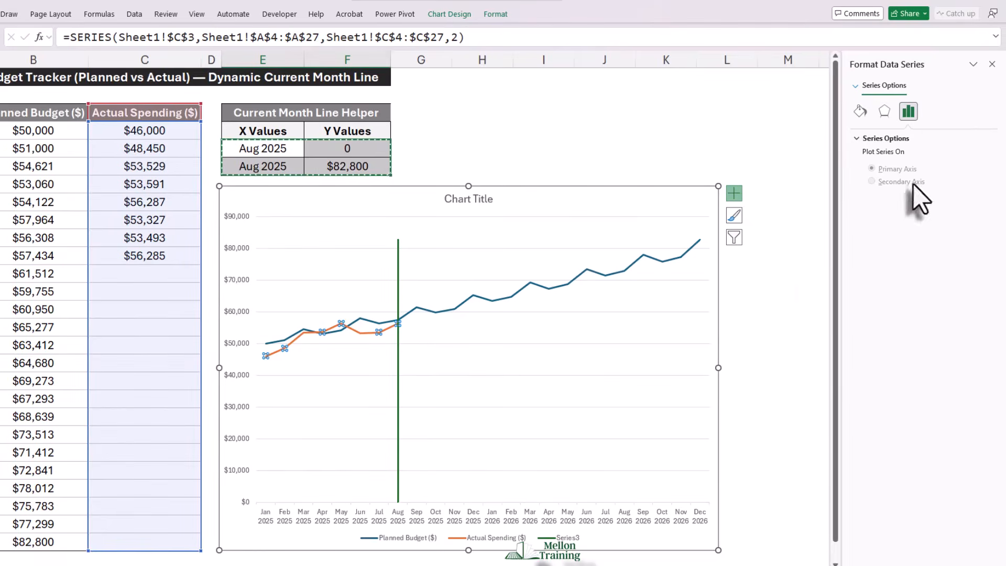
{"action": "left_click", "coordinate": [860, 111]}
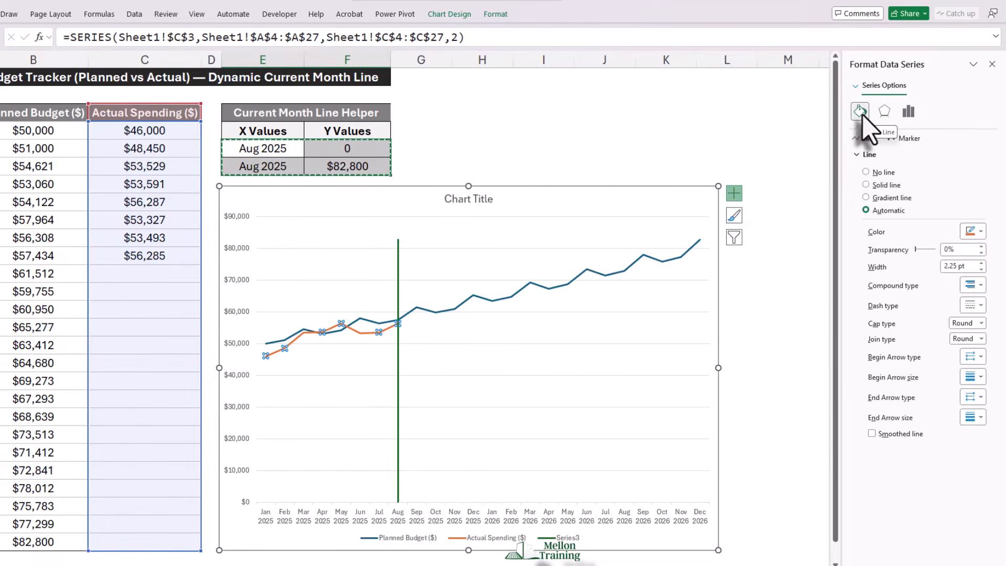
{"action": "left_click", "coordinate": [984, 231]}
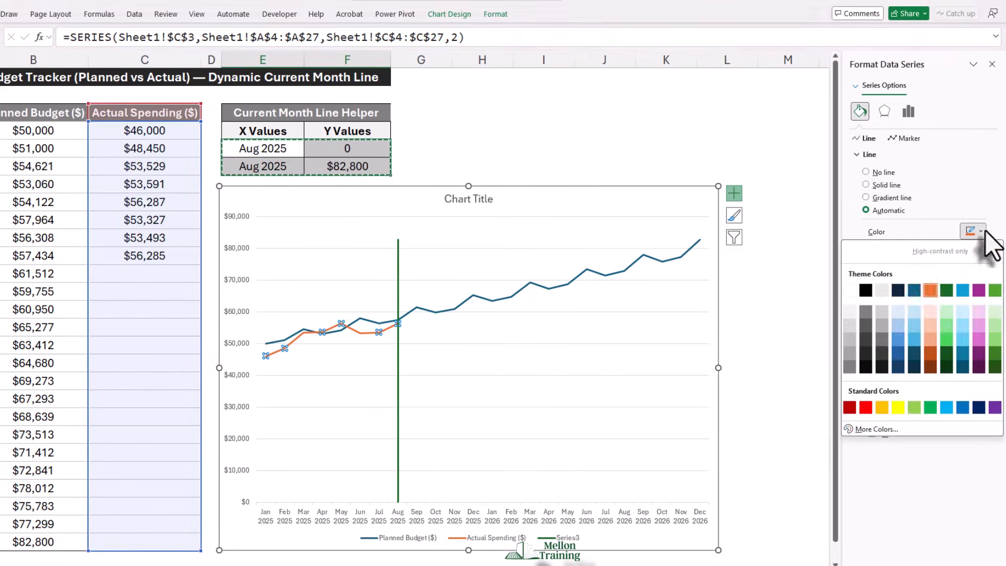
{"action": "left_click", "coordinate": [867, 291]}
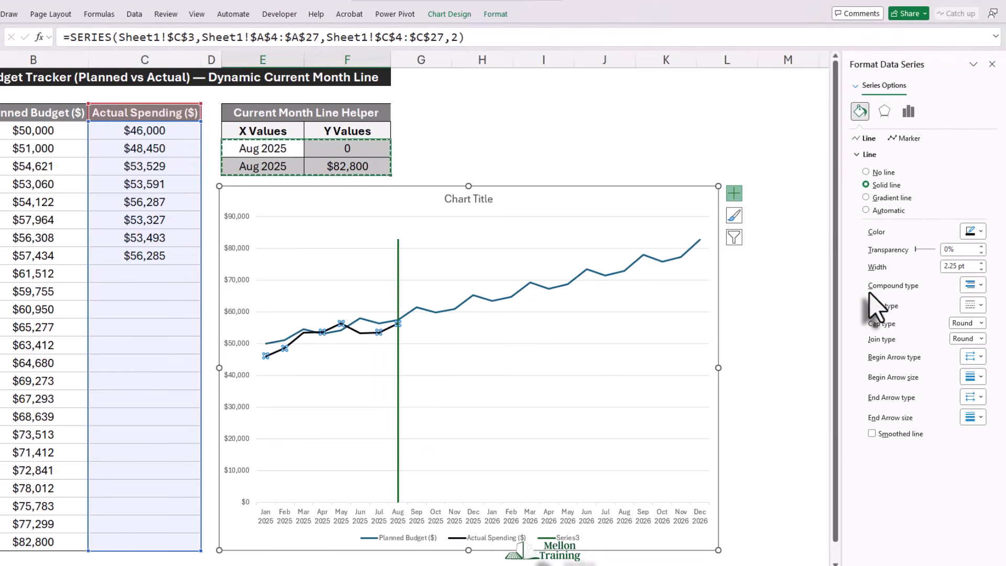
Step: Format the Planned Budget line in the chart as light grey with a dashed style
{"action": "left_click", "coordinate": [427, 311]}
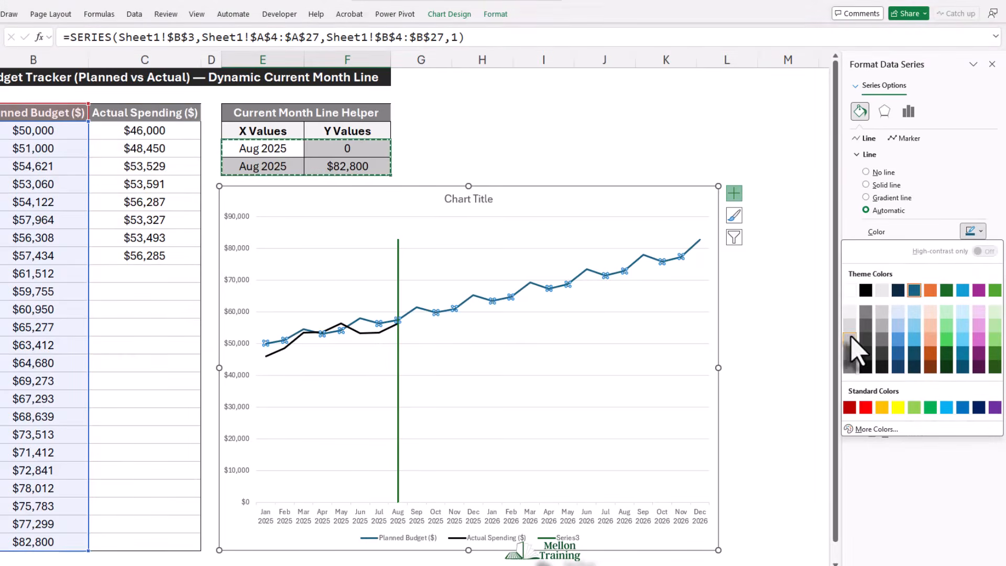
{"action": "left_click", "coordinate": [868, 332]}
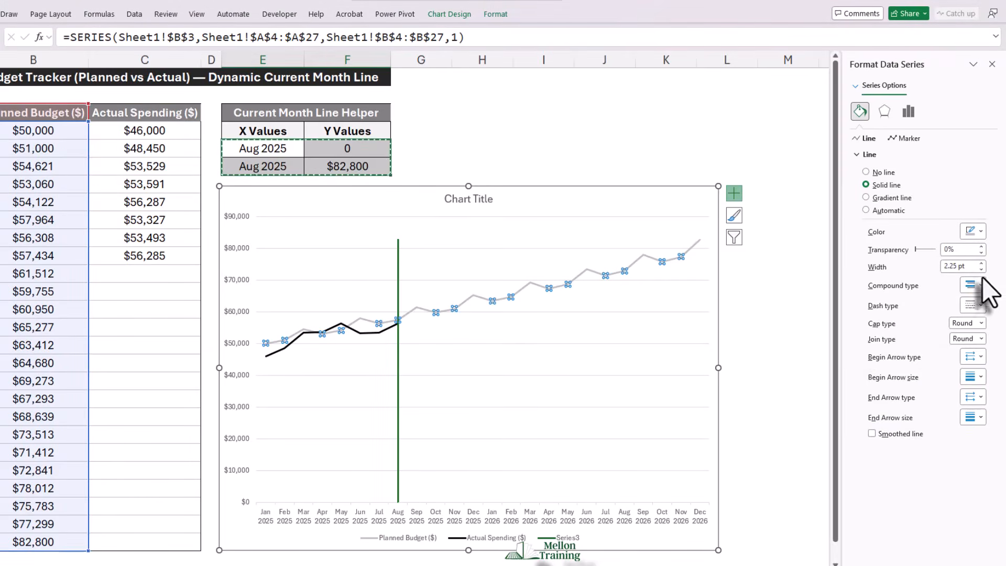
{"action": "left_click", "coordinate": [980, 305]}
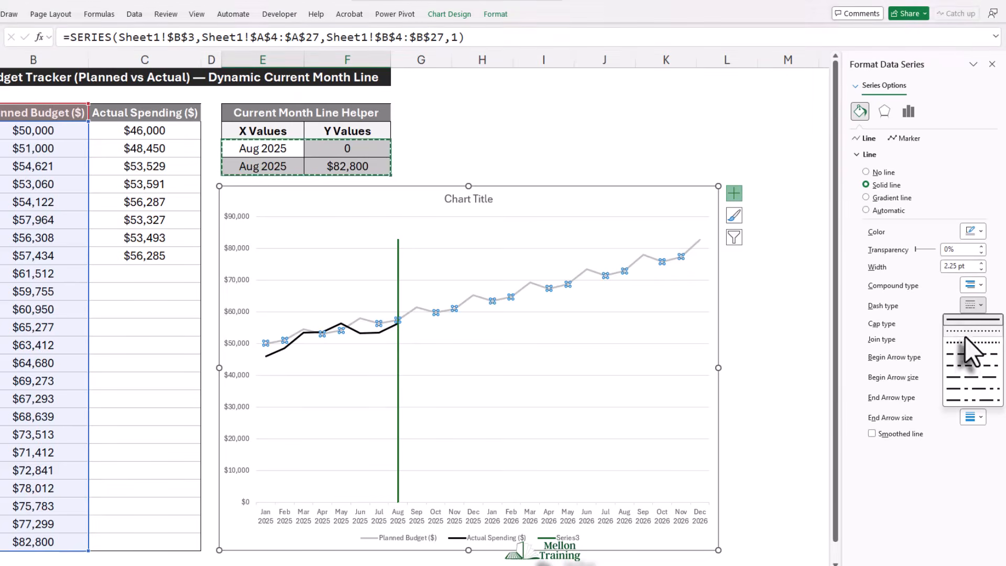
{"action": "left_click", "coordinate": [969, 354]}
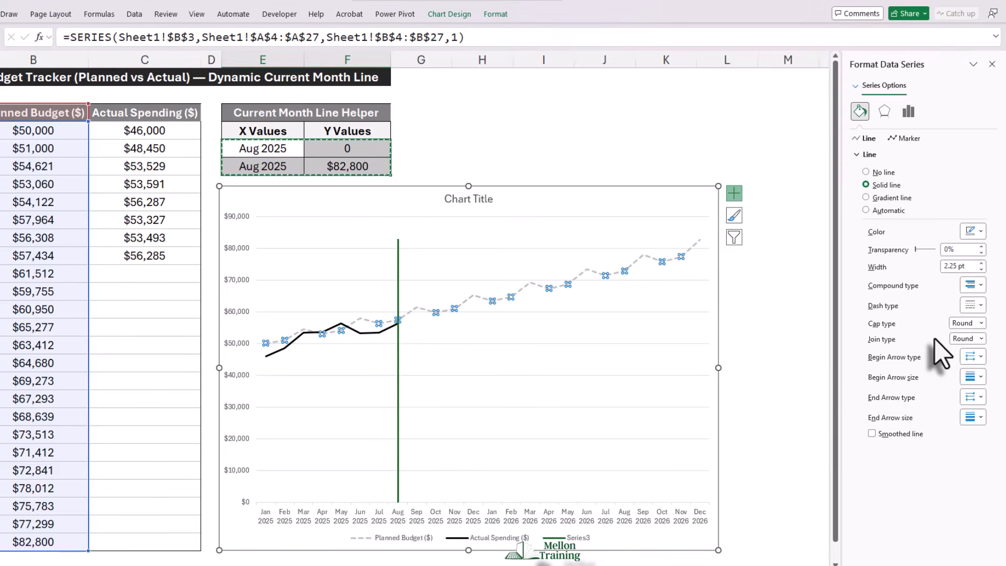
Step: Format the vertical current-month line as red with long dashes and a width of 3 pt
{"action": "left_click", "coordinate": [398, 273]}
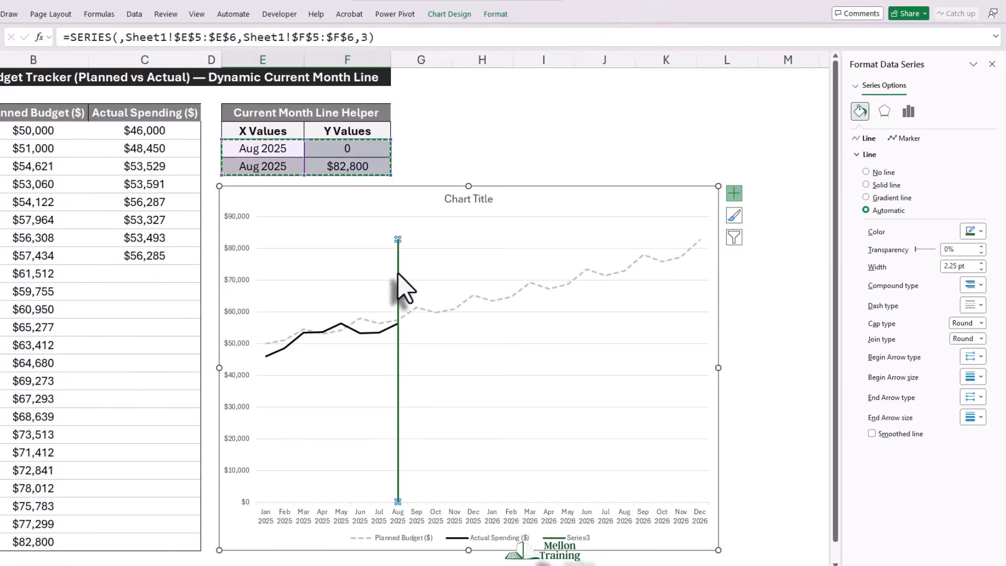
{"action": "left_click", "coordinate": [974, 232]}
{"action": "left_click", "coordinate": [866, 408]}
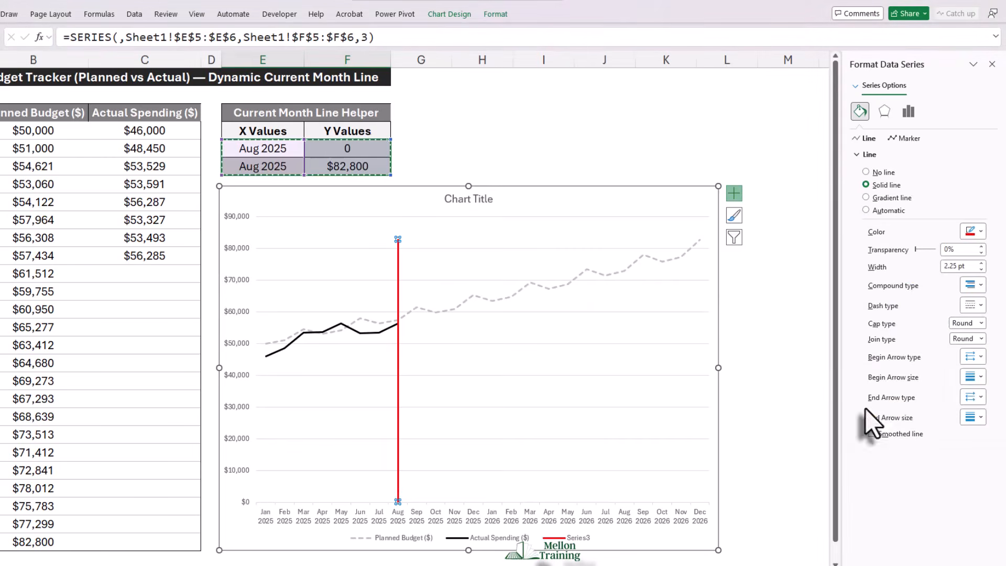
{"action": "left_click", "coordinate": [975, 305]}
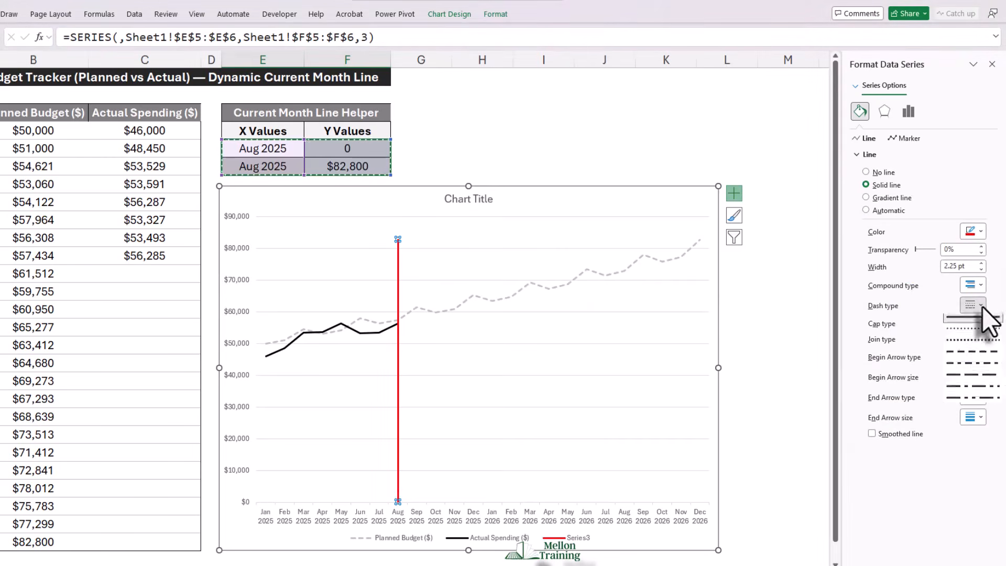
{"action": "left_click", "coordinate": [976, 391]}
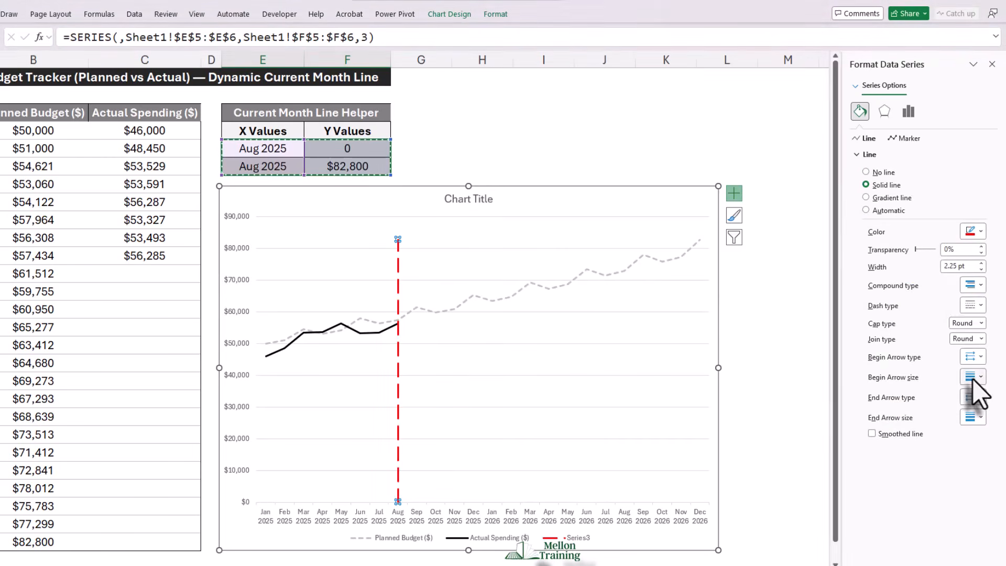
{"action": "left_click", "coordinate": [982, 262]}
{"action": "left_click", "coordinate": [982, 262]}
{"action": "left_click", "coordinate": [982, 263]}
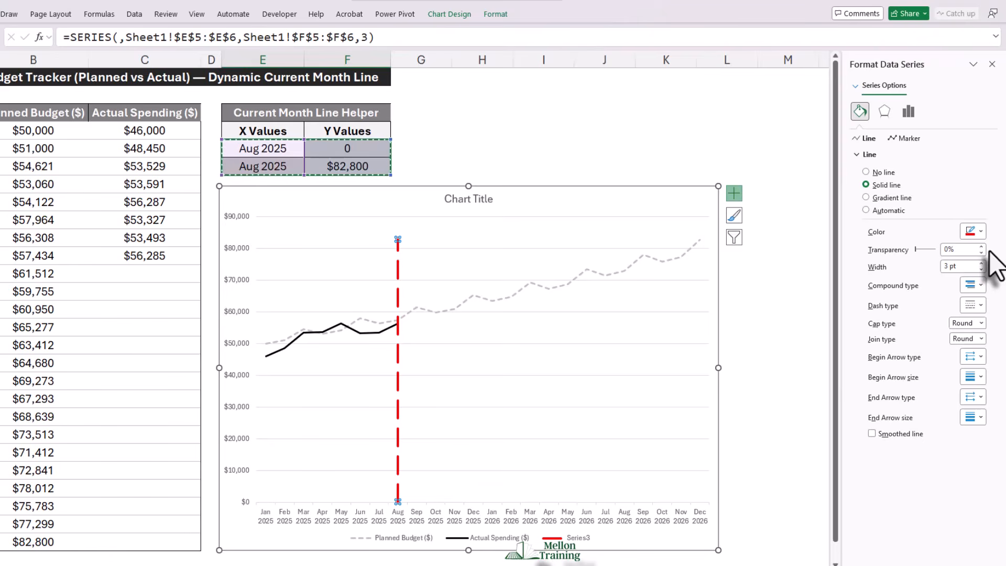
Step: Change the chart title to "Project Budget: Planned vs Actual"
{"action": "left_click", "coordinate": [474, 199]}
{"action": "double_click", "coordinate": [478, 199]}
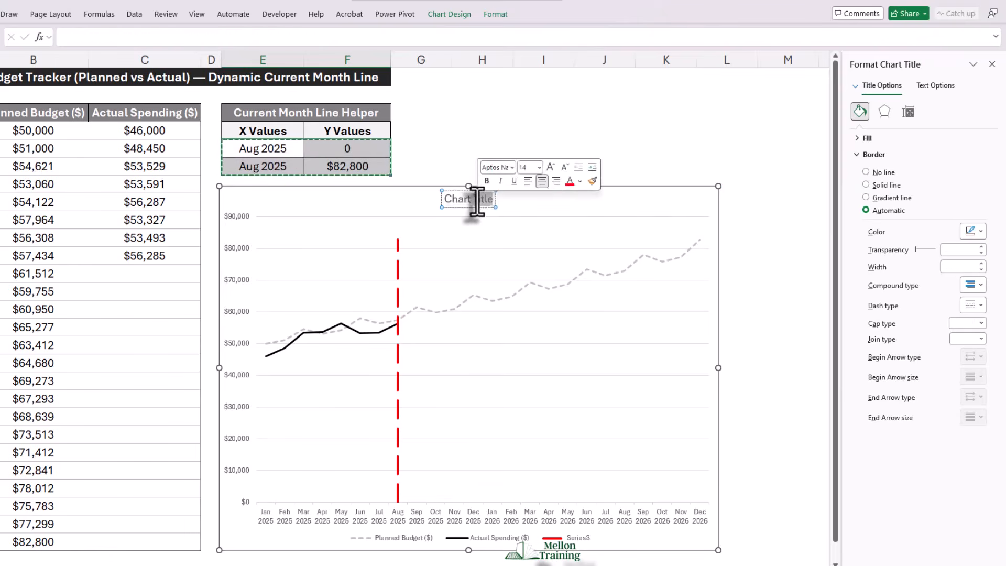
{"action": "triple_click", "coordinate": [477, 199]}
{"action": "key", "text": "Delete"}
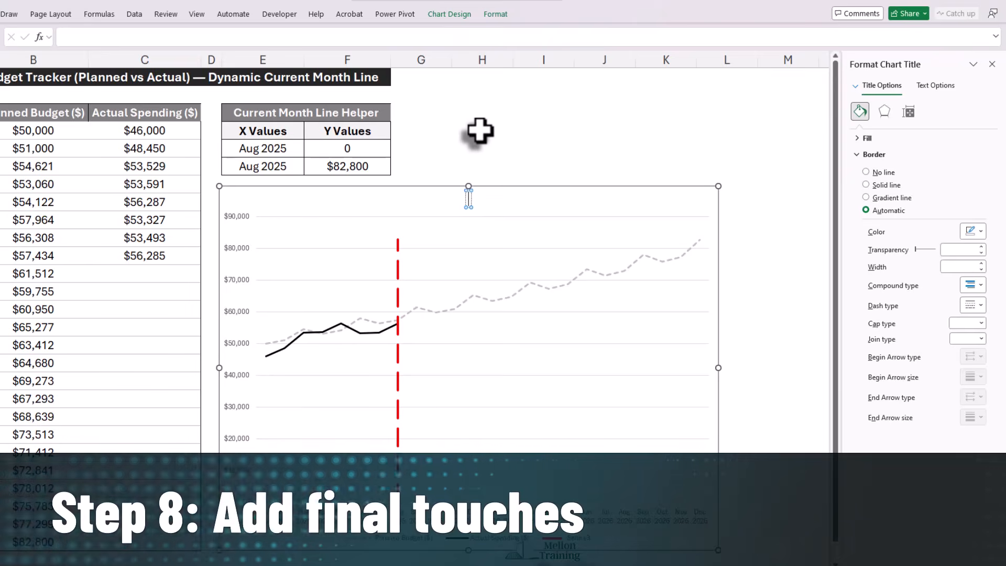
{"action": "type", "text": "Project Budget:"}
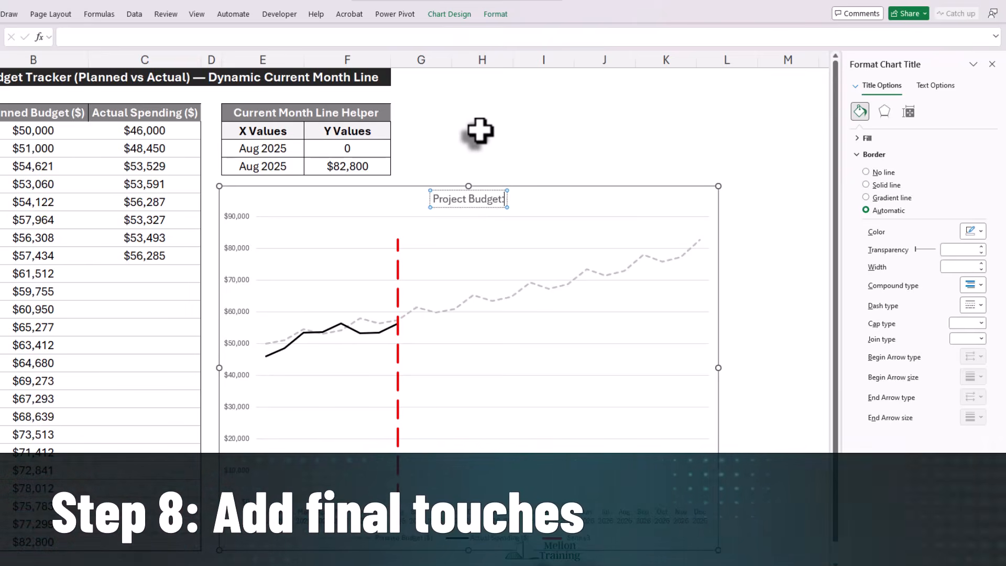
{"action": "type", "text": " Proje"}
{"action": "key", "text": "BackSpace"}
{"action": "key", "text": "BackSpace"}
{"action": "key", "text": "BackSpace"}
{"action": "key", "text": "BackSpace"}
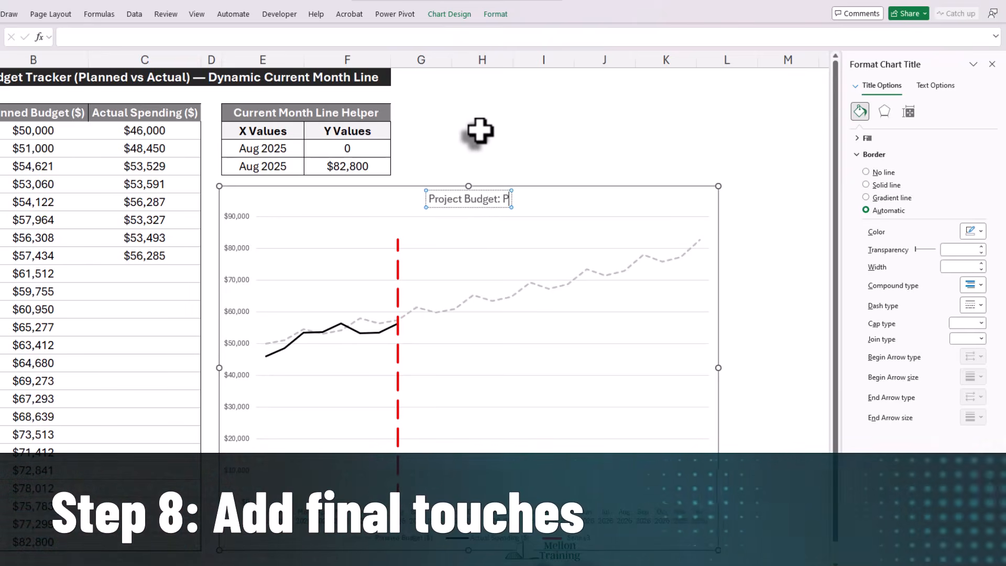
{"action": "type", "text": "lanned vs"}
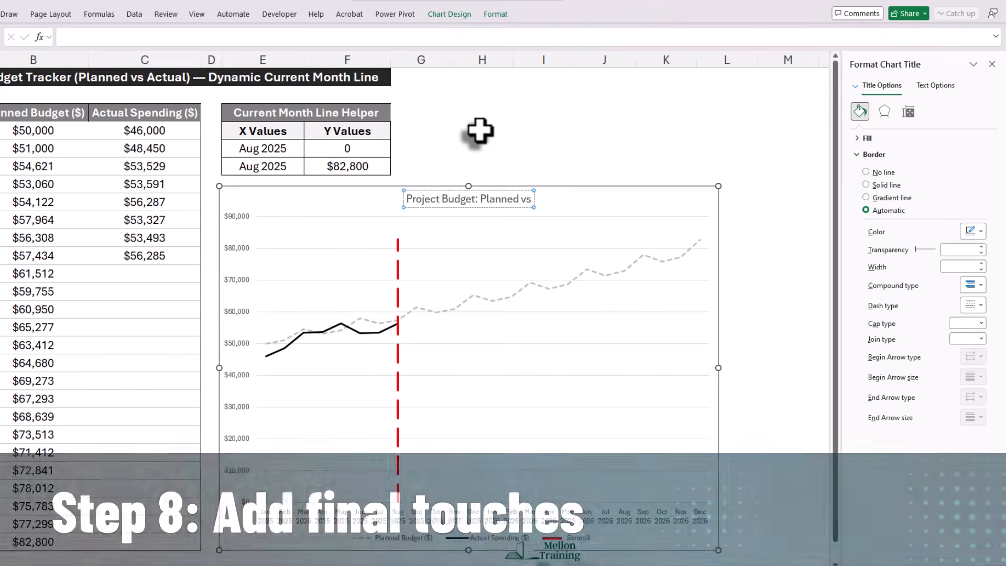
{"action": "type", "text": " Actual"}
{"action": "left_click", "coordinate": [480, 130]}
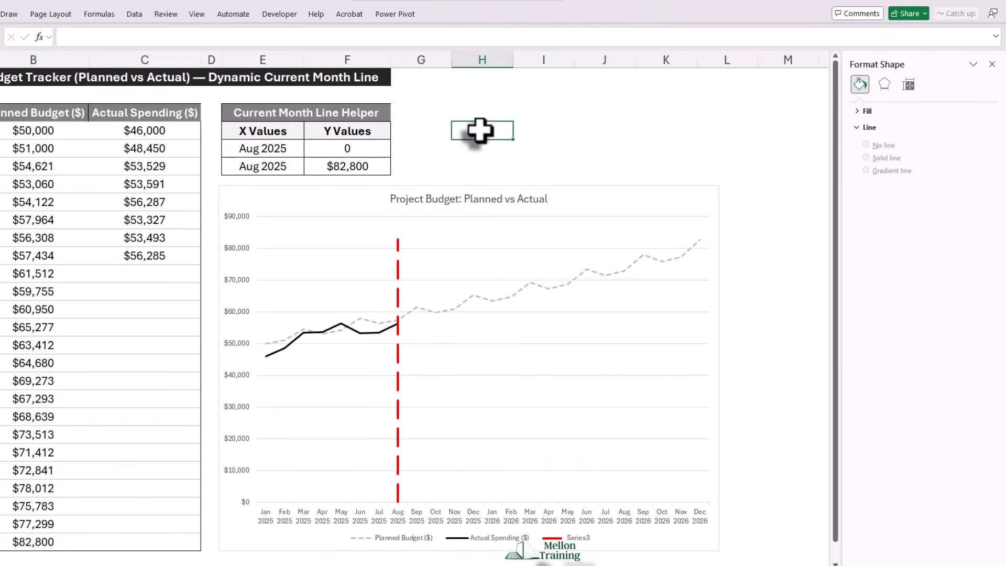
Step: Add data labels to the red vertical line, showing the series name instead of the Y value
{"action": "right_click", "coordinate": [398, 275]}
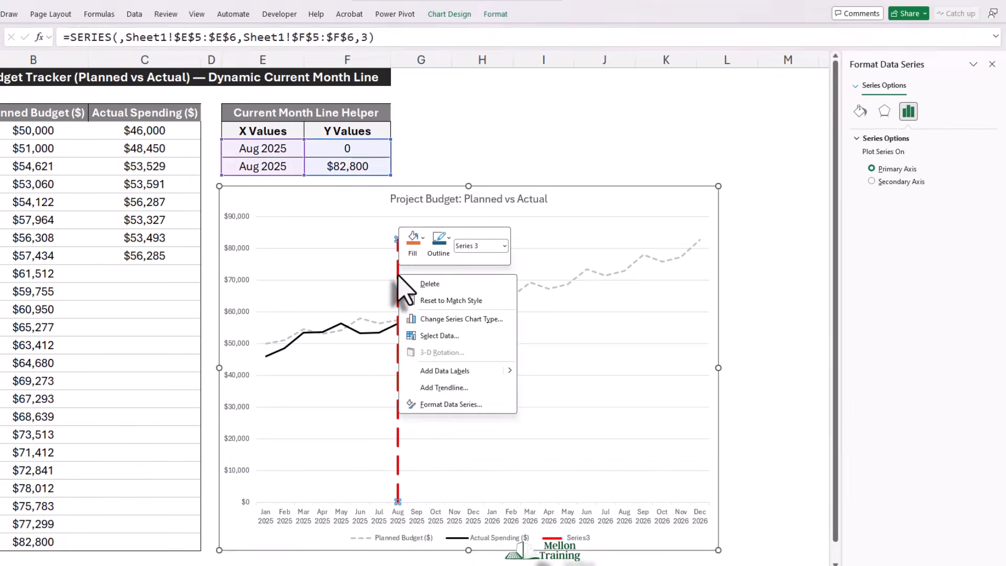
{"action": "left_click", "coordinate": [445, 371]}
{"action": "right_click", "coordinate": [419, 240]}
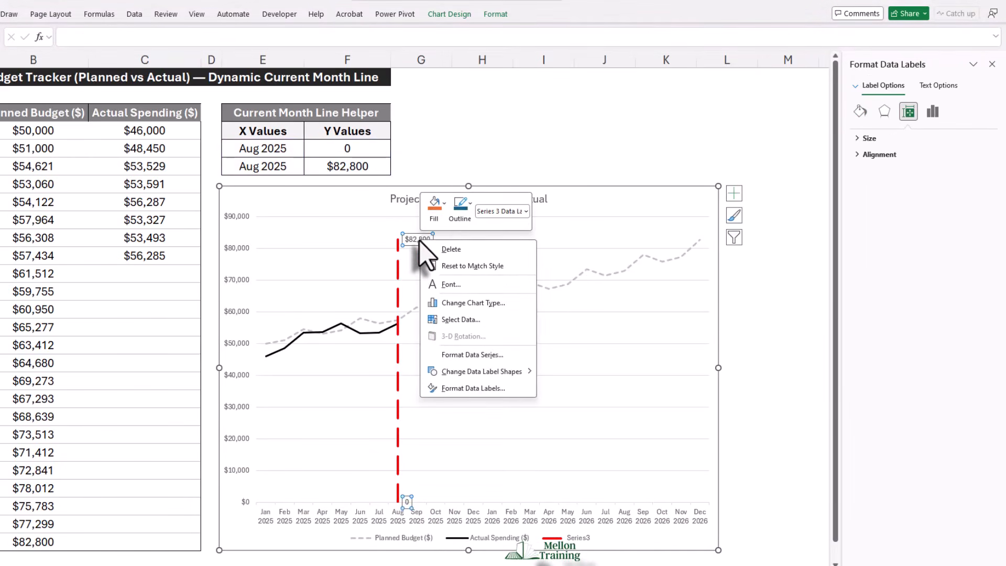
{"action": "left_click", "coordinate": [471, 388]}
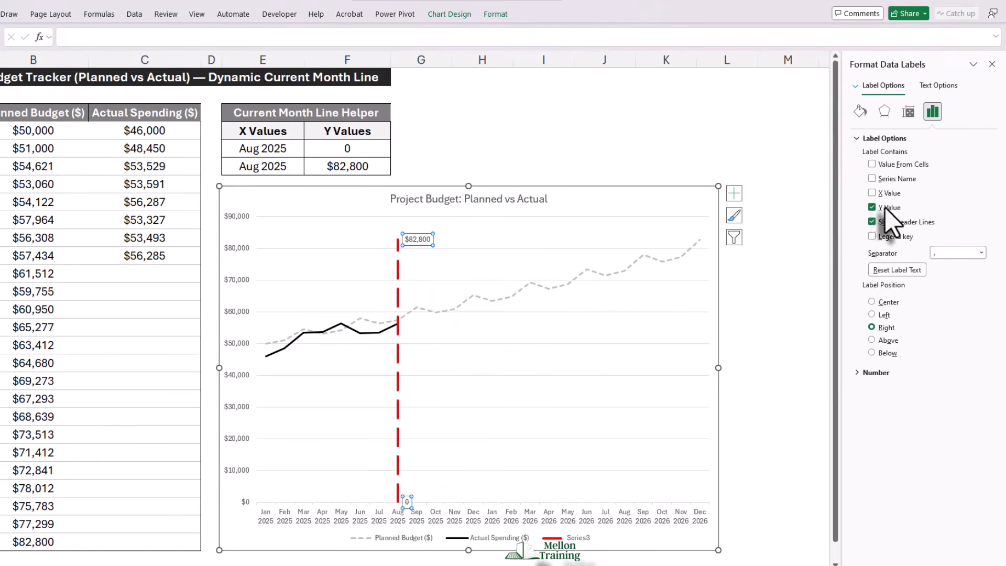
{"action": "left_click", "coordinate": [872, 178]}
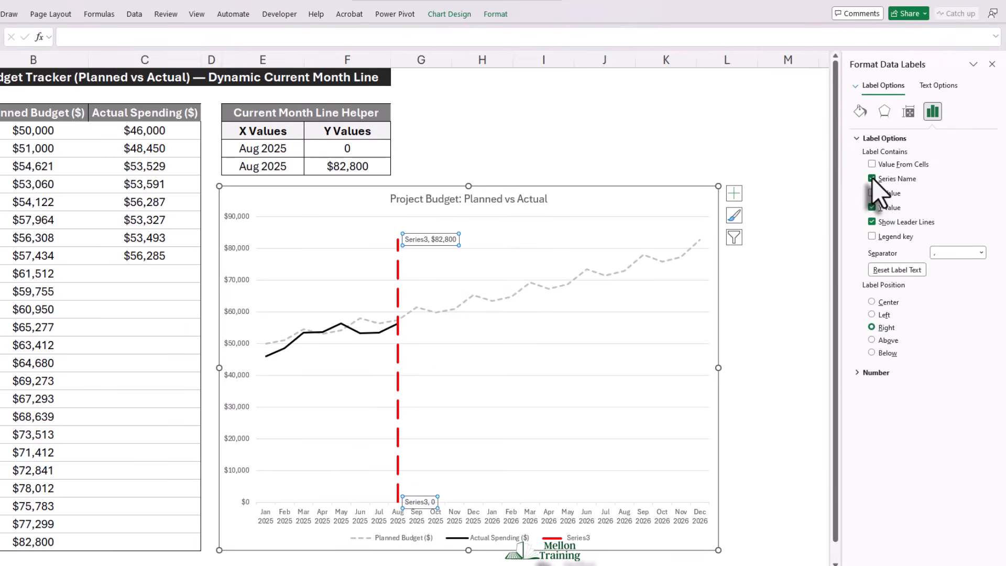
{"action": "left_click", "coordinate": [871, 208]}
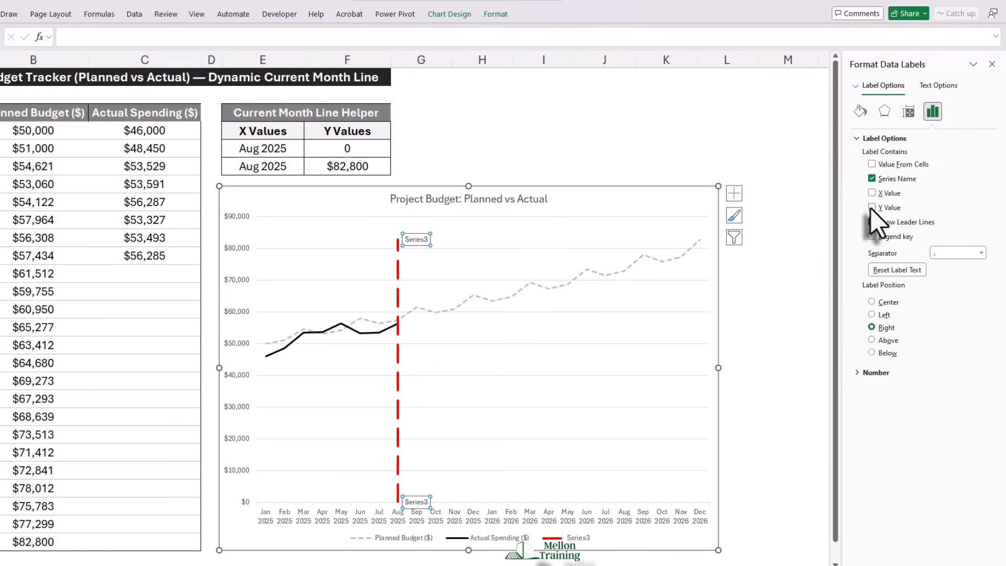
Step: Rename the vertical line's data series, Series3, to "TODAY" in the chart's data source
{"action": "right_click", "coordinate": [414, 245]}
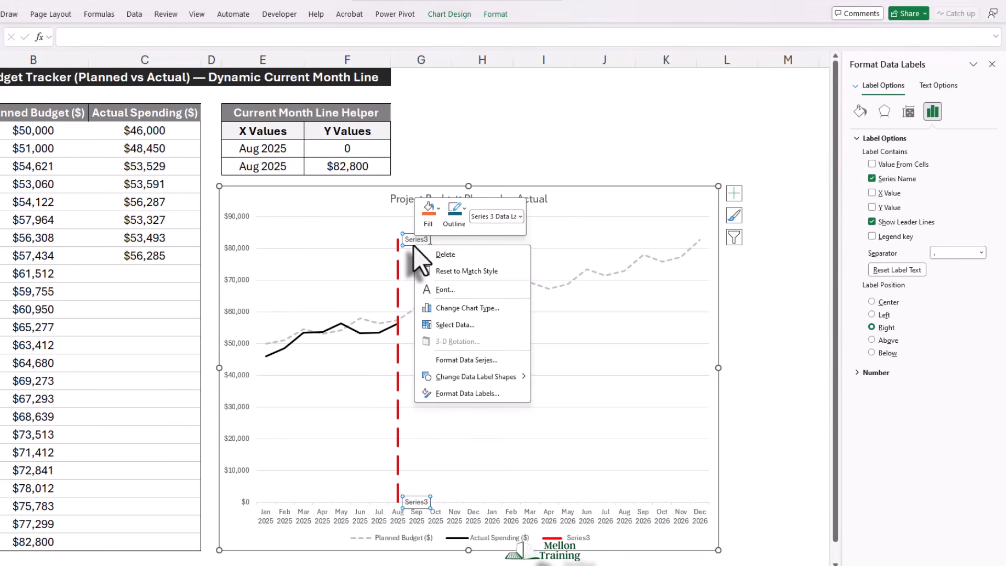
{"action": "left_click", "coordinate": [469, 325]}
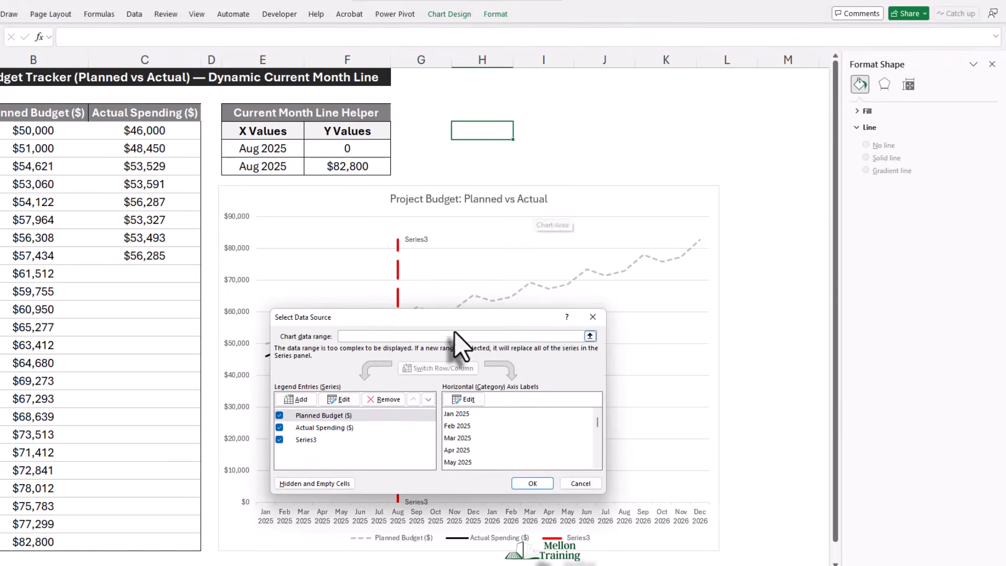
{"action": "left_click", "coordinate": [309, 440]}
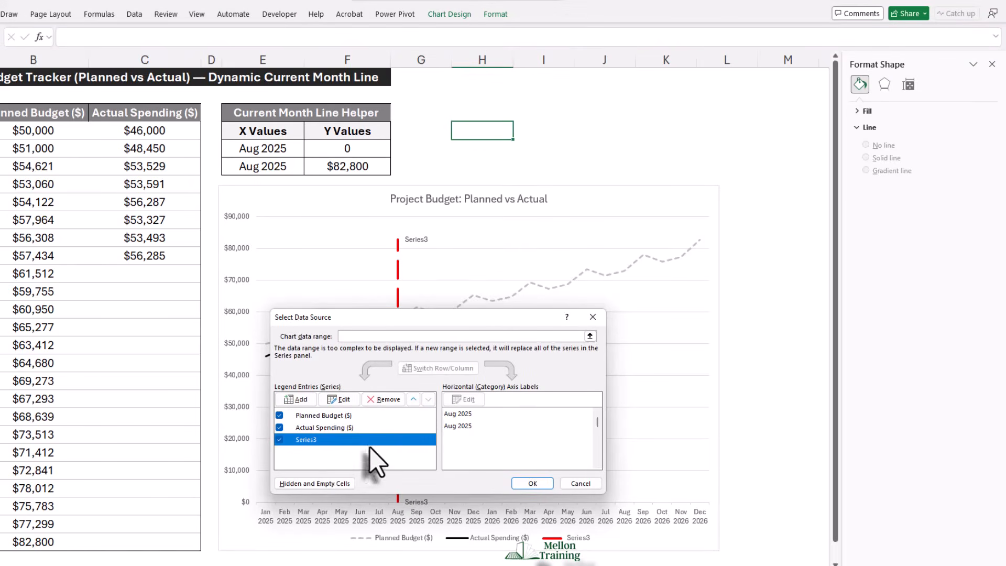
{"action": "left_click", "coordinate": [339, 400]}
{"action": "type", "text": "TODAY"}
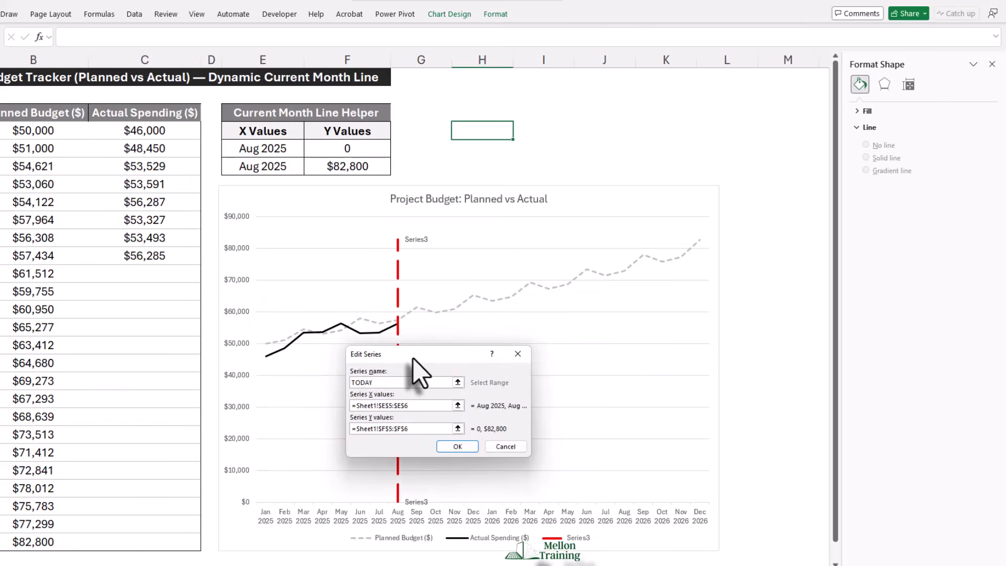
{"action": "left_click", "coordinate": [457, 447]}
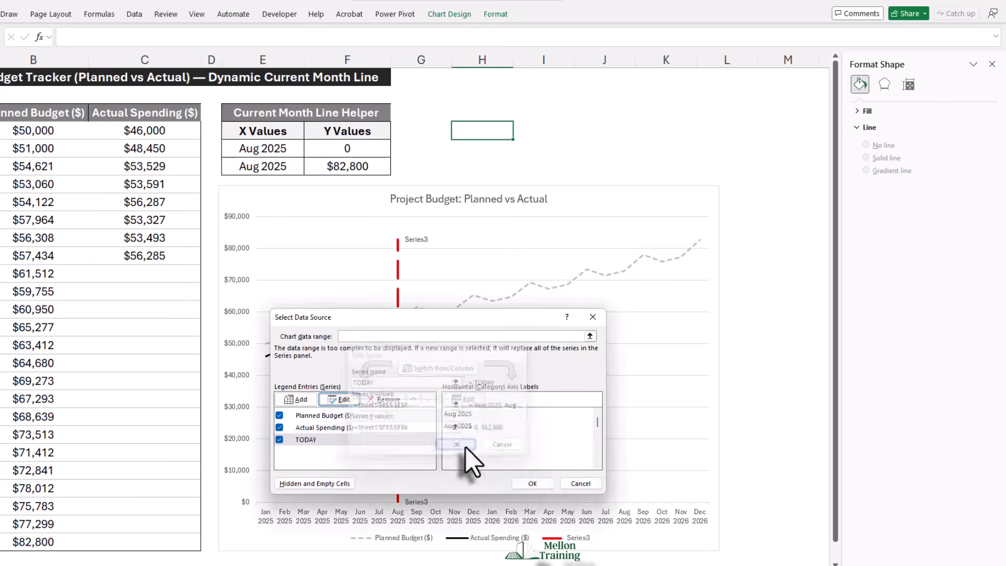
{"action": "left_click", "coordinate": [537, 487]}
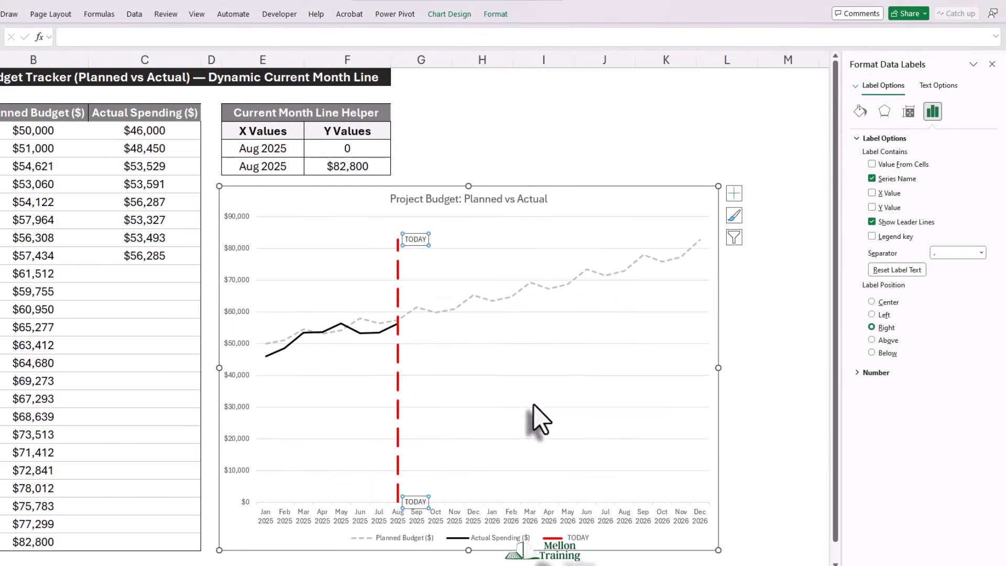
Step: Delete only the TODAY data label at the lower end of the vertical line
{"action": "left_click", "coordinate": [426, 488]}
{"action": "left_click", "coordinate": [417, 500]}
{"action": "left_click", "coordinate": [419, 499]}
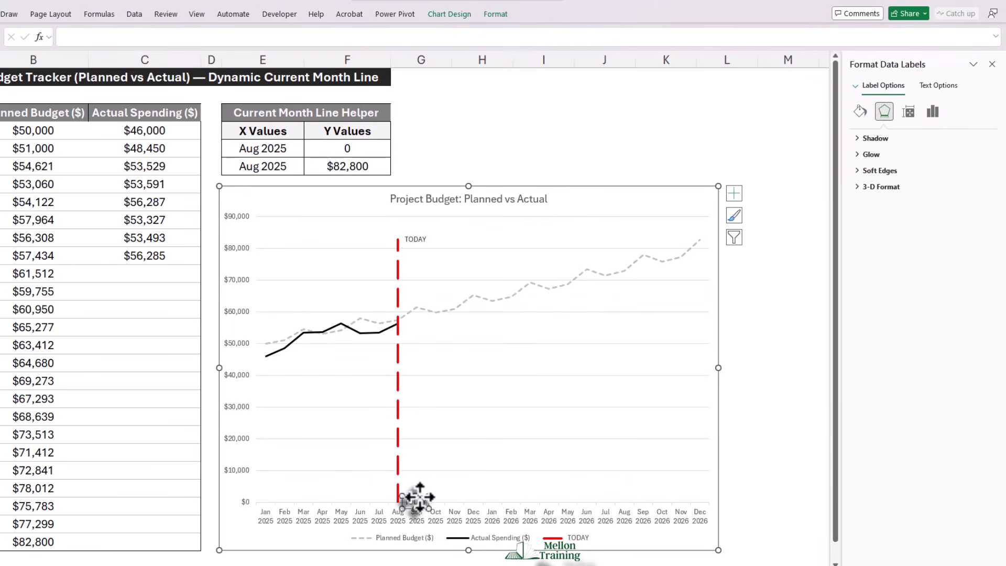
{"action": "left_click", "coordinate": [422, 498]}
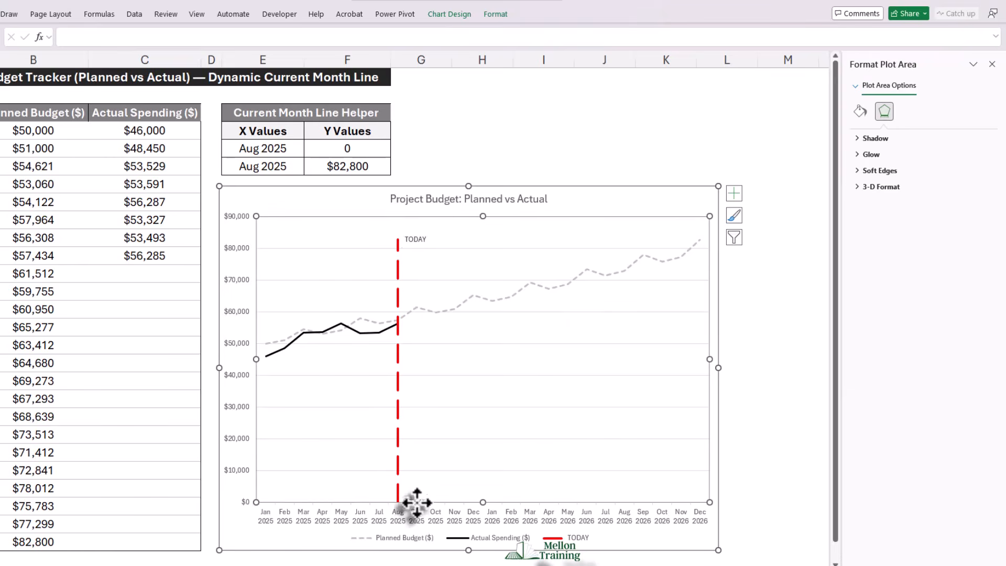
{"action": "left_click", "coordinate": [411, 501]}
{"action": "left_click", "coordinate": [414, 499]}
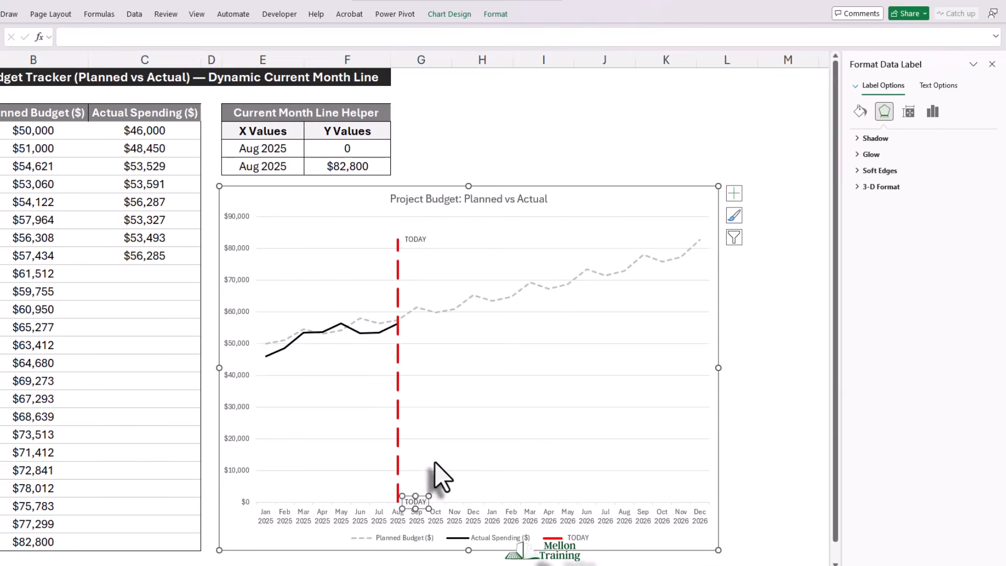
{"action": "key", "text": "Delete"}
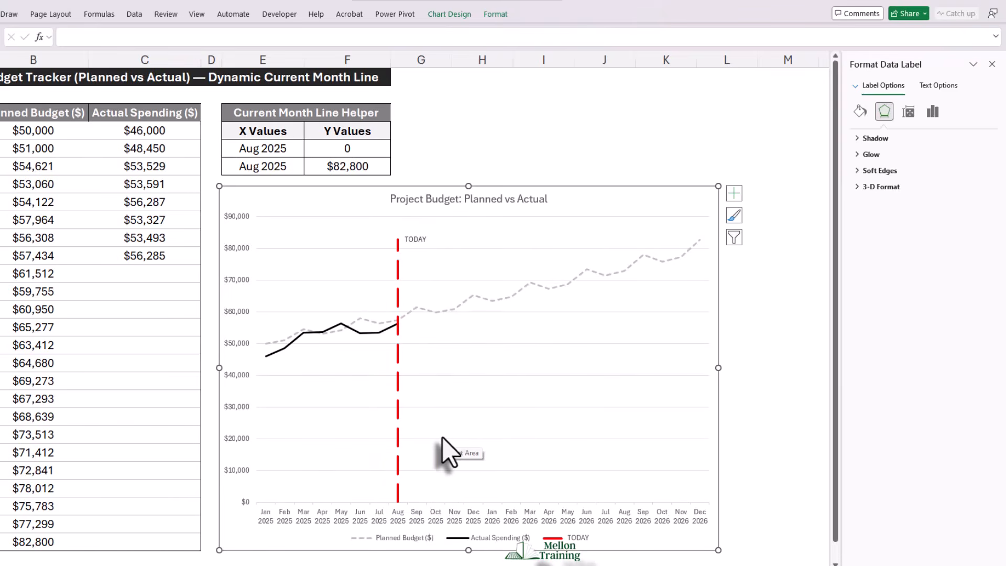
Step: Enter 65000 as the Sep 2025 actual spending, in the first empty cell of the Actual Spending column
{"action": "left_click", "coordinate": [150, 277]}
{"action": "type", "text": "65000"}
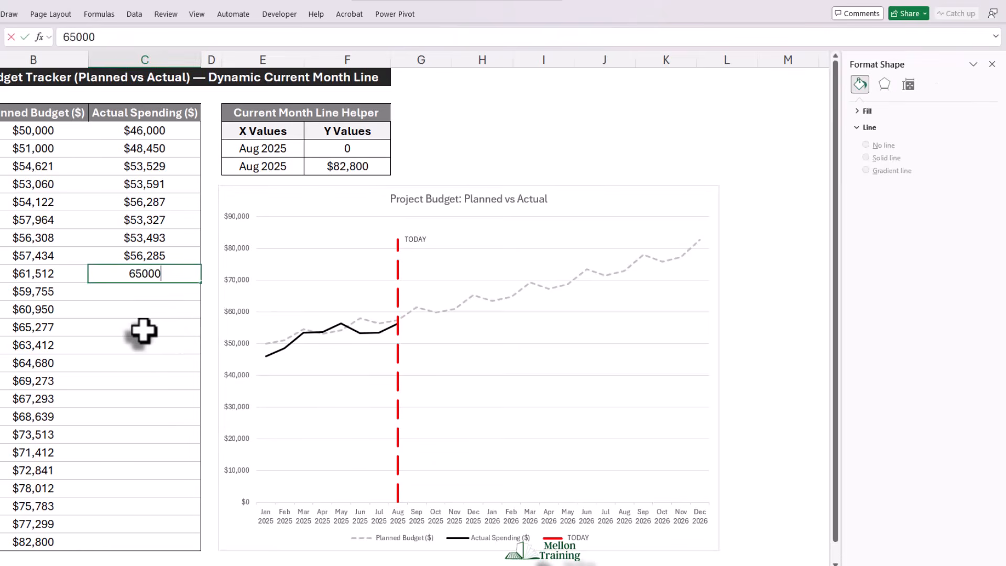
{"action": "key", "text": "Return"}
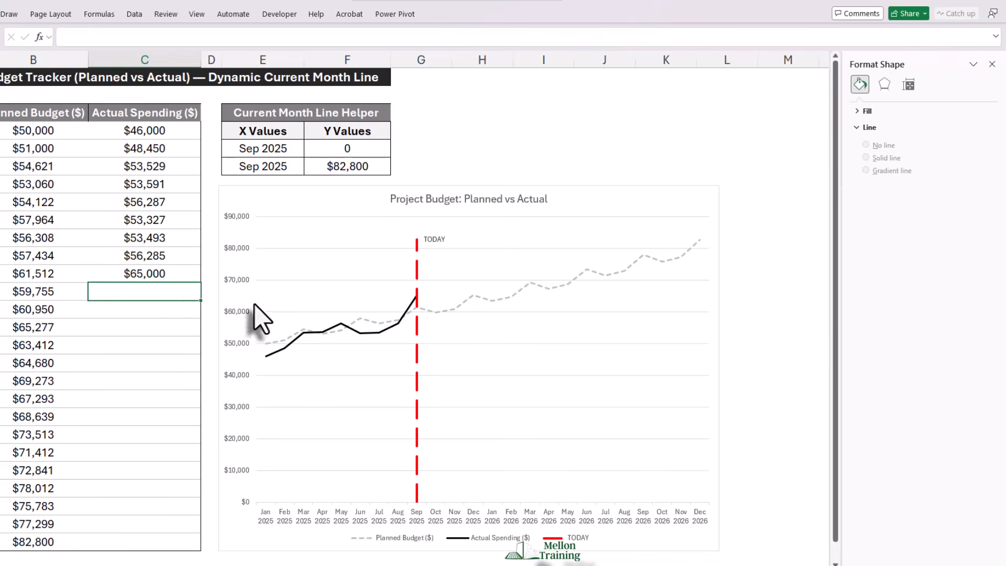
Step: Set the minimum bound of the chart's vertical axis to 40000
{"action": "left_click", "coordinate": [231, 313]}
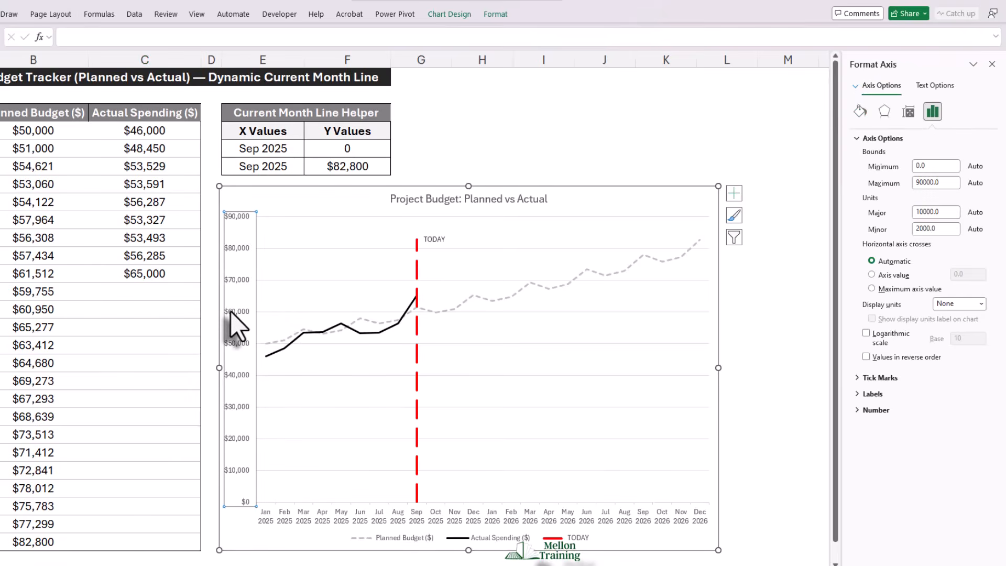
{"action": "right_click", "coordinate": [231, 312]}
{"action": "left_click", "coordinate": [270, 462]}
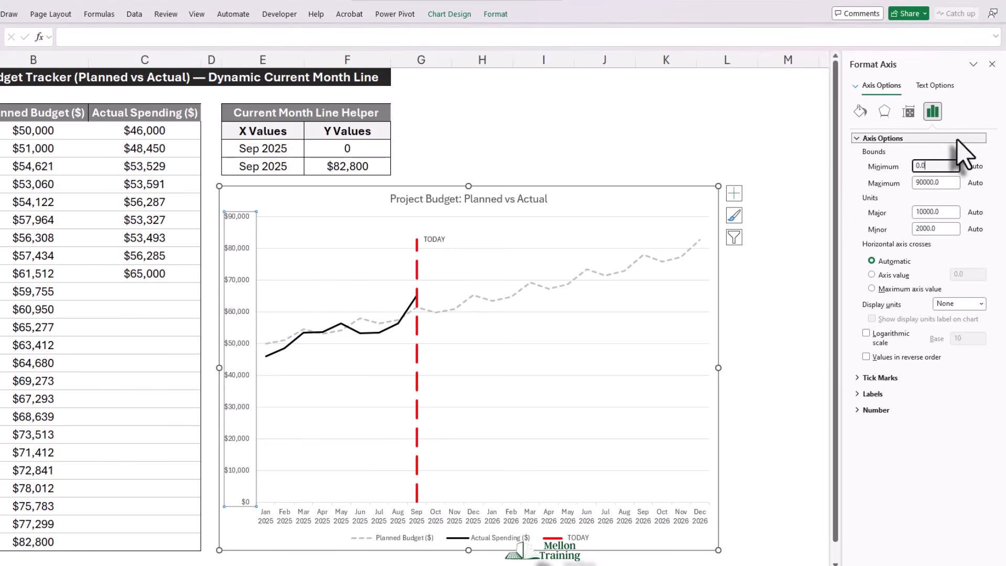
{"action": "key", "text": "BackSpace"}
{"action": "key", "text": "BackSpace"}
{"action": "key", "text": "BackSpace"}
{"action": "type", "text": "40000"}
{"action": "key", "text": "Tab"}
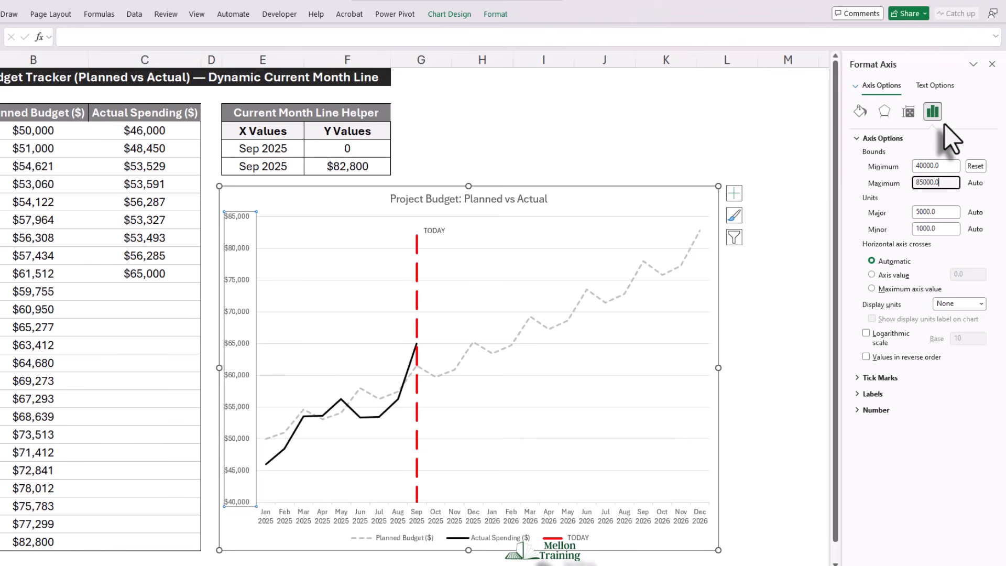
Step: Format the chart area with no border line and no fill
{"action": "left_click", "coordinate": [695, 190]}
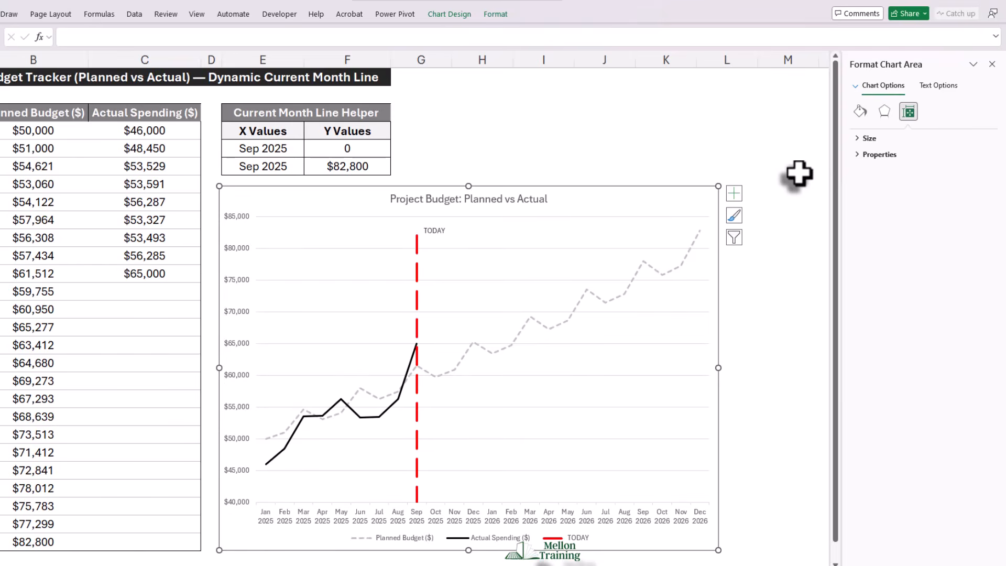
{"action": "left_click", "coordinate": [859, 113]}
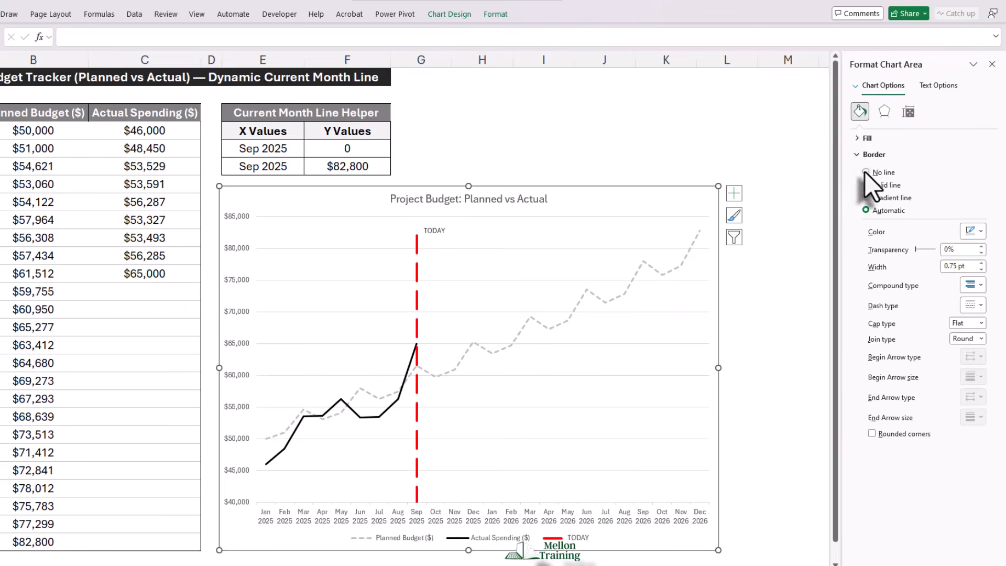
{"action": "left_click", "coordinate": [866, 172]}
{"action": "left_click", "coordinate": [865, 137]}
{"action": "left_click", "coordinate": [866, 156]}
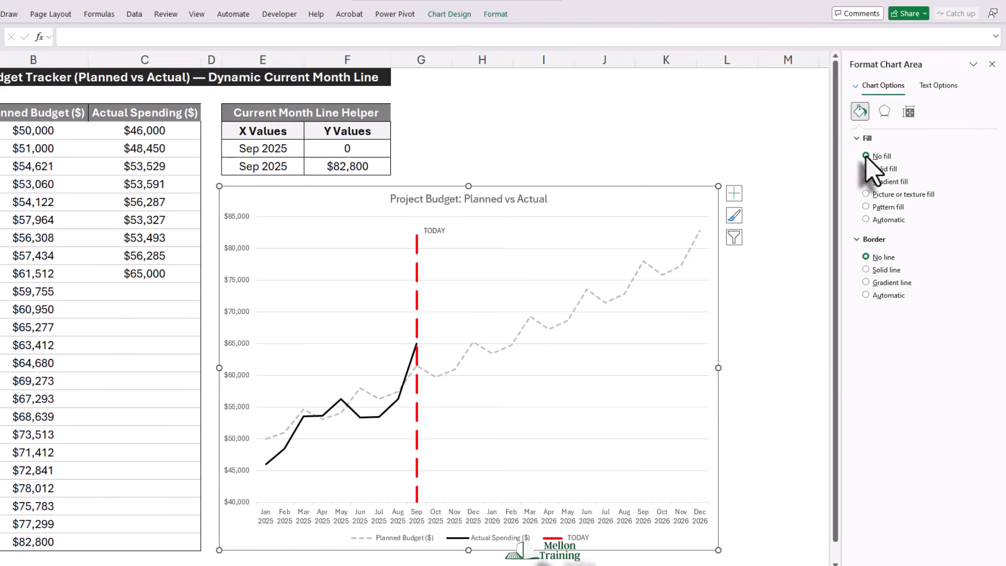
{"action": "left_click", "coordinate": [766, 167]}
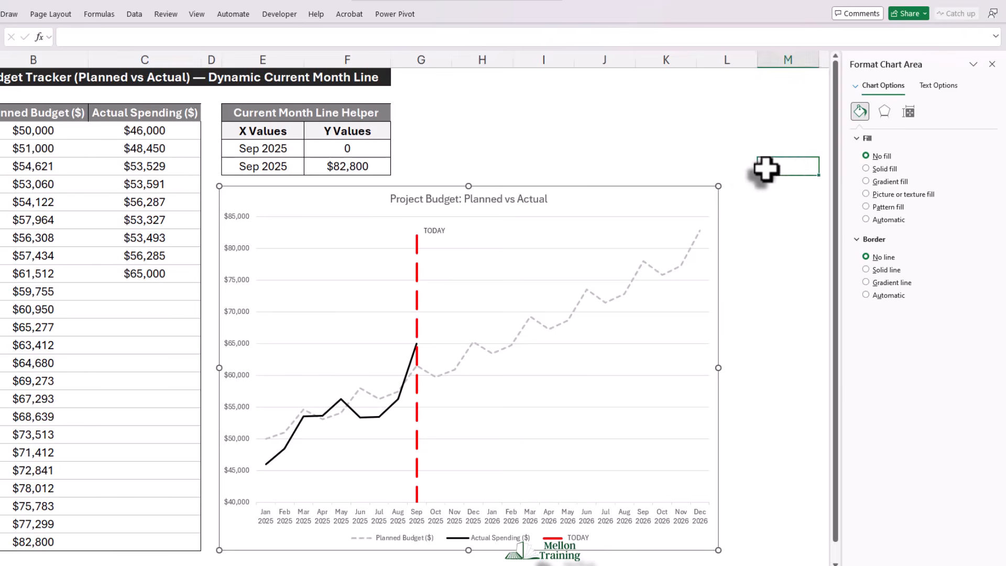
Step: Enter actual spending of 75000 for Oct 2025 and 80000 for Nov 2025
{"action": "left_click", "coordinate": [139, 287]}
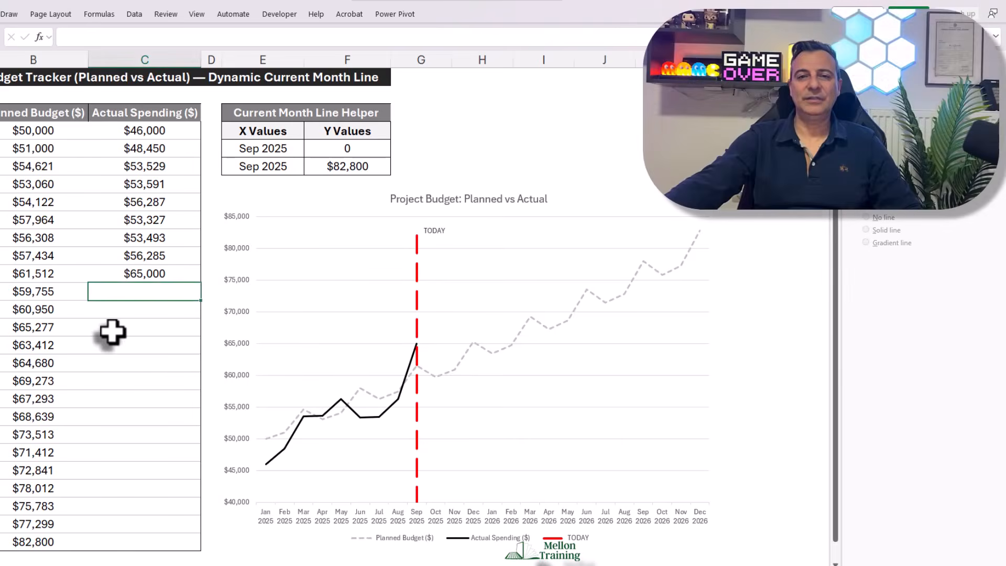
{"action": "type", "text": "75000"}
{"action": "key", "text": "Return"}
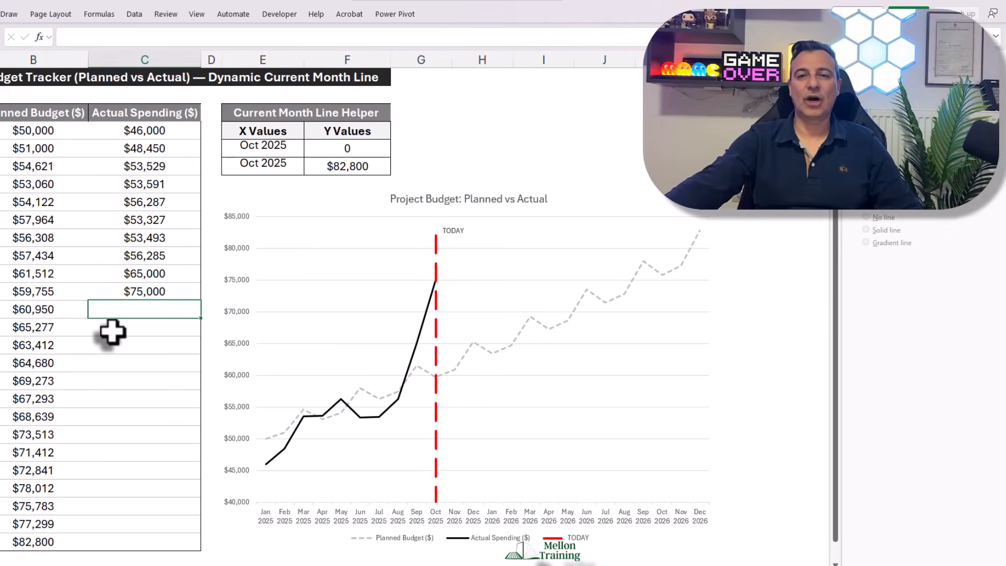
{"action": "type", "text": "80,000"}
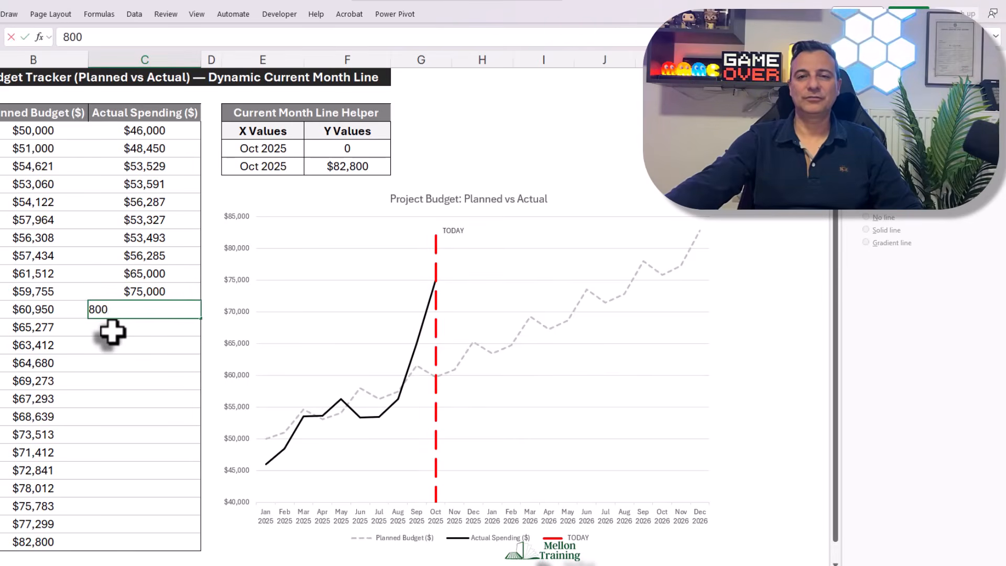
{"action": "key", "text": "Return"}
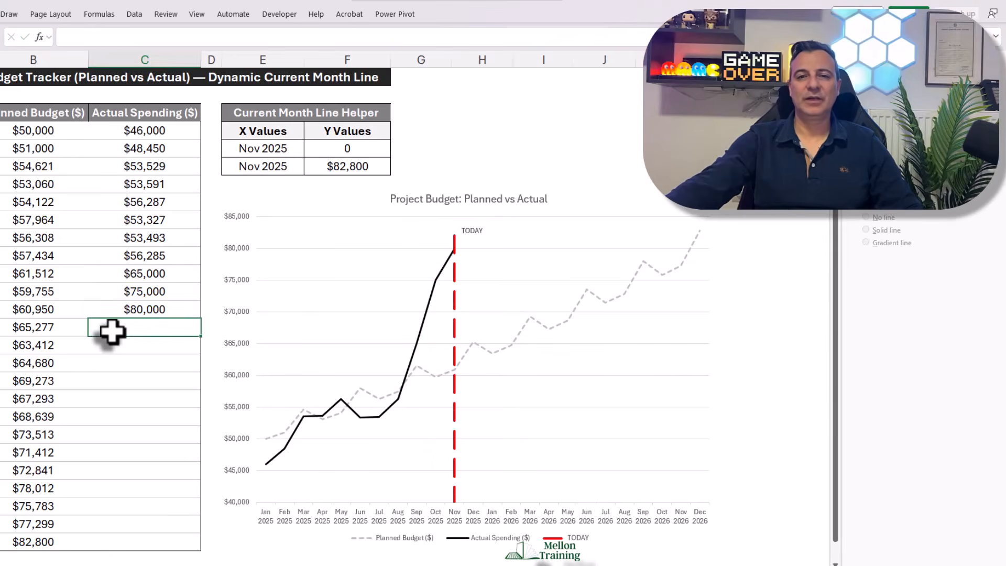